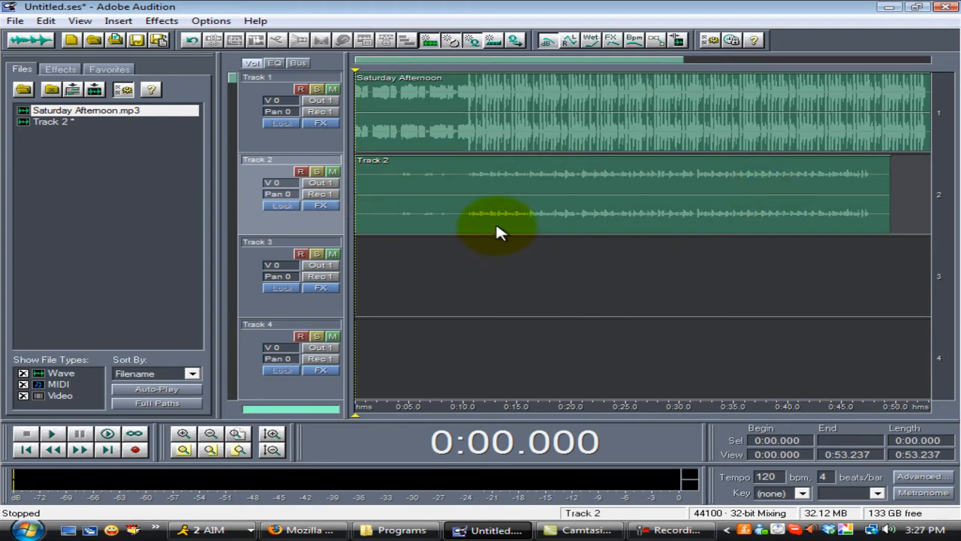
- Open the Track 2 clip in the waveform edit view and play part of the recording from about 3.6 seconds
click(56, 71)
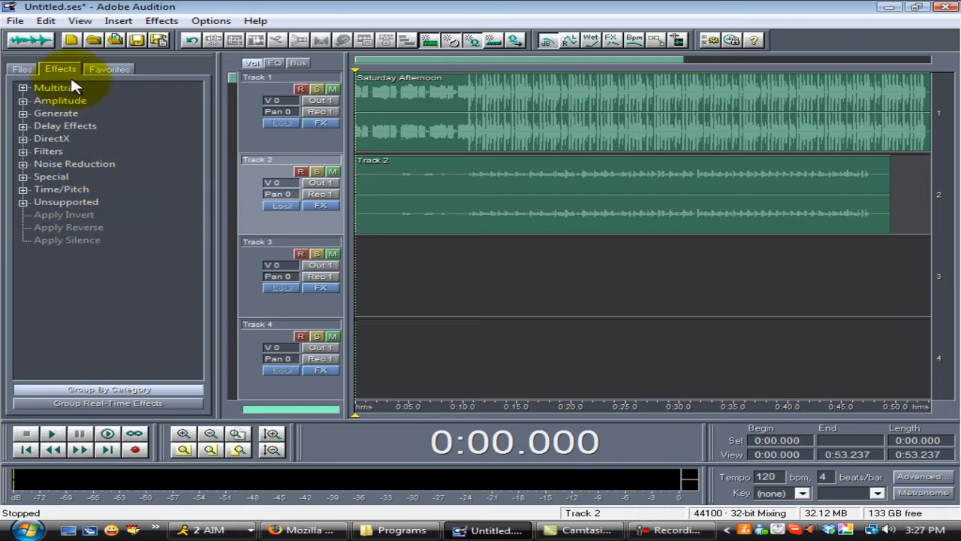
click(20, 70)
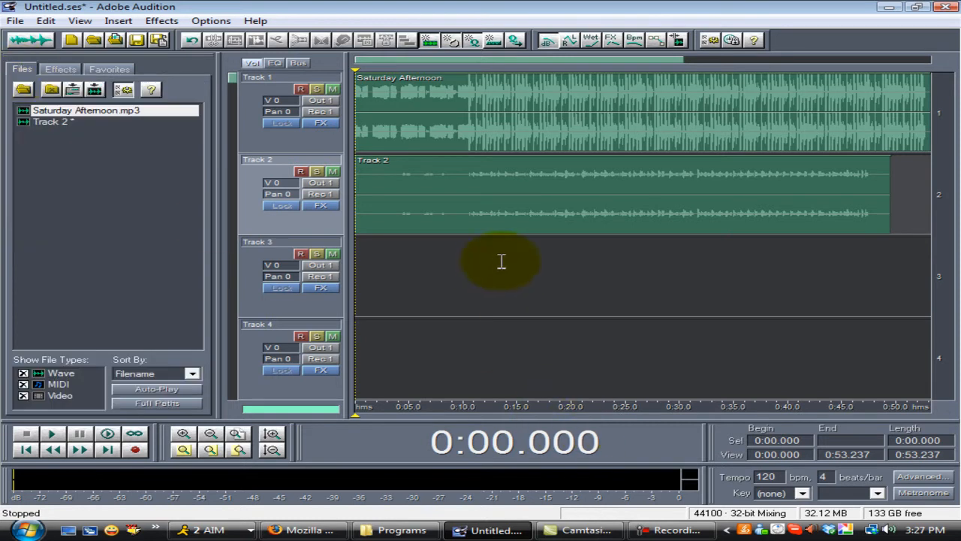
double_click(507, 225)
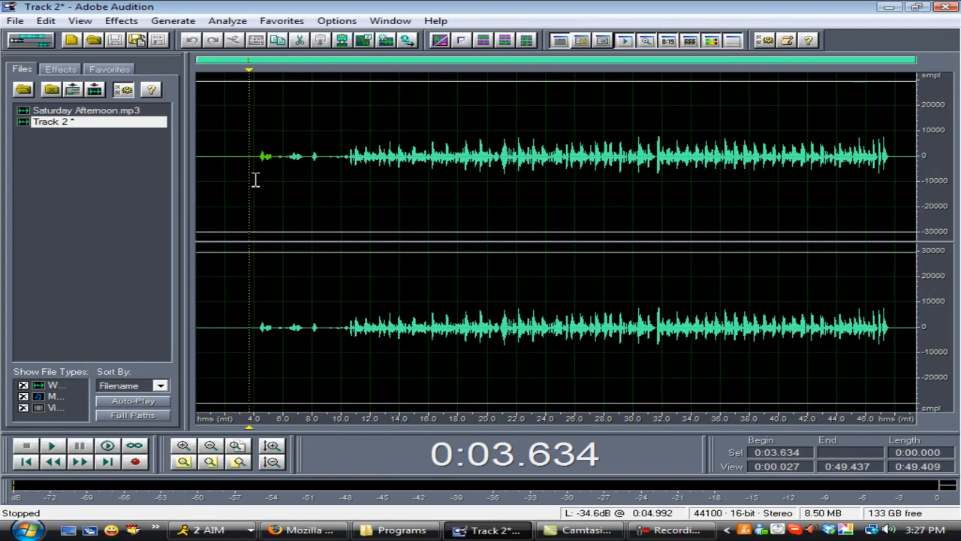
click(51, 447)
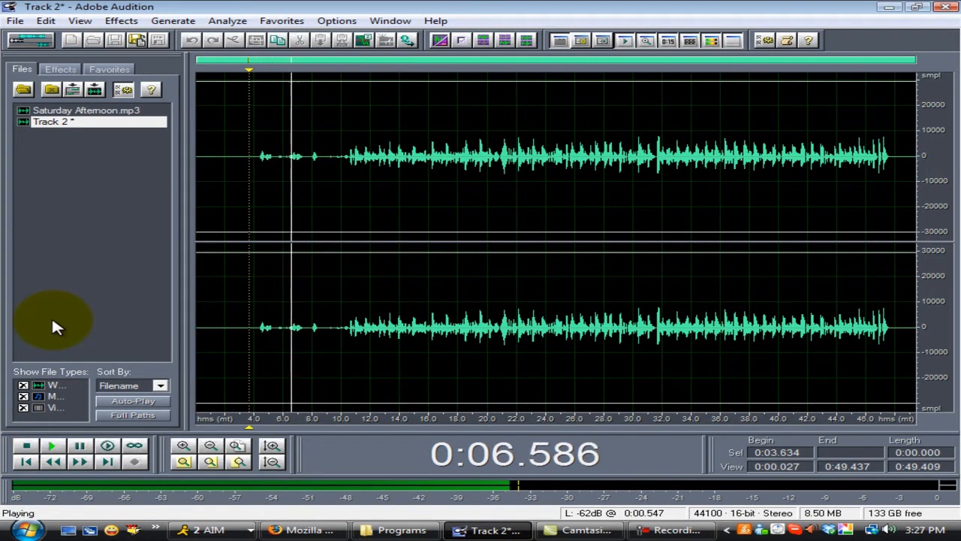
click(25, 448)
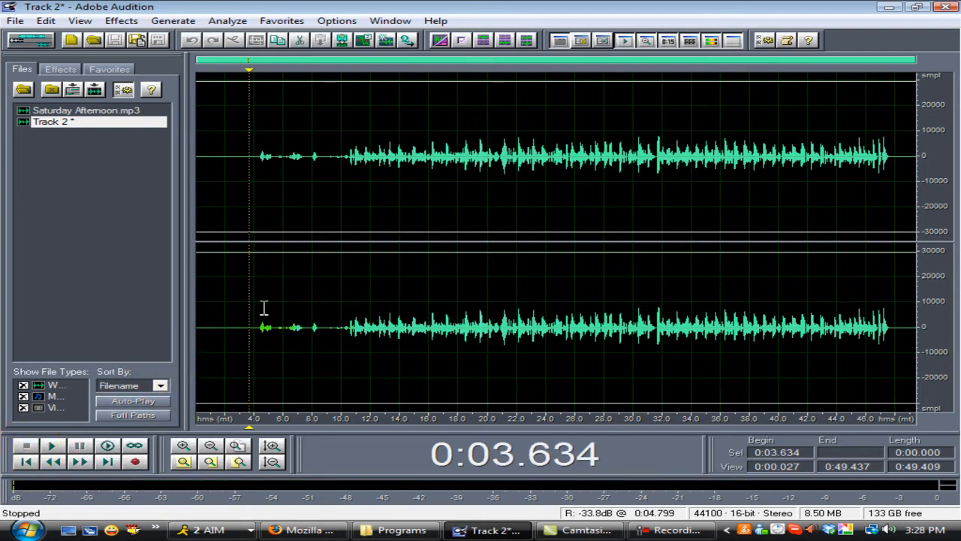
- Select the entire Track 2 waveform and bring up the list of effects
double_click(255, 334)
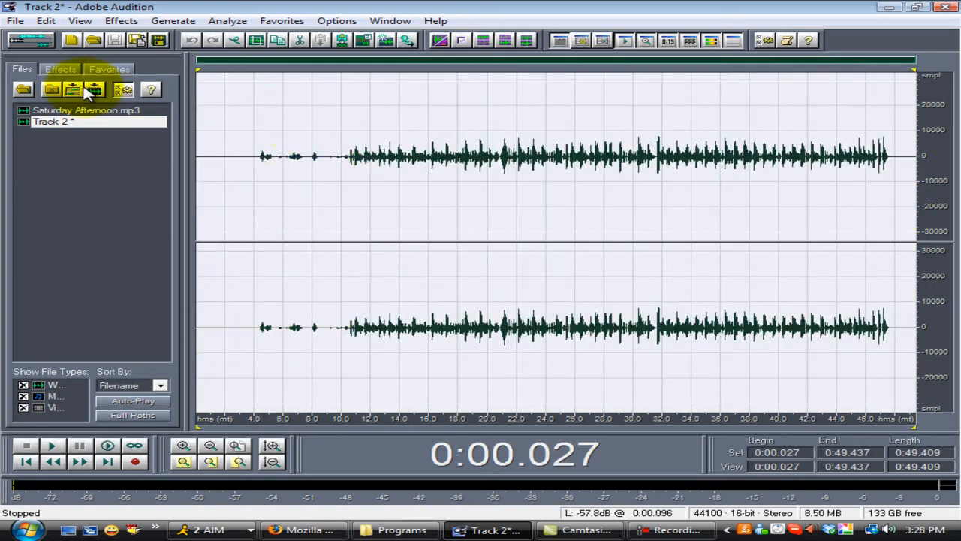
click(60, 68)
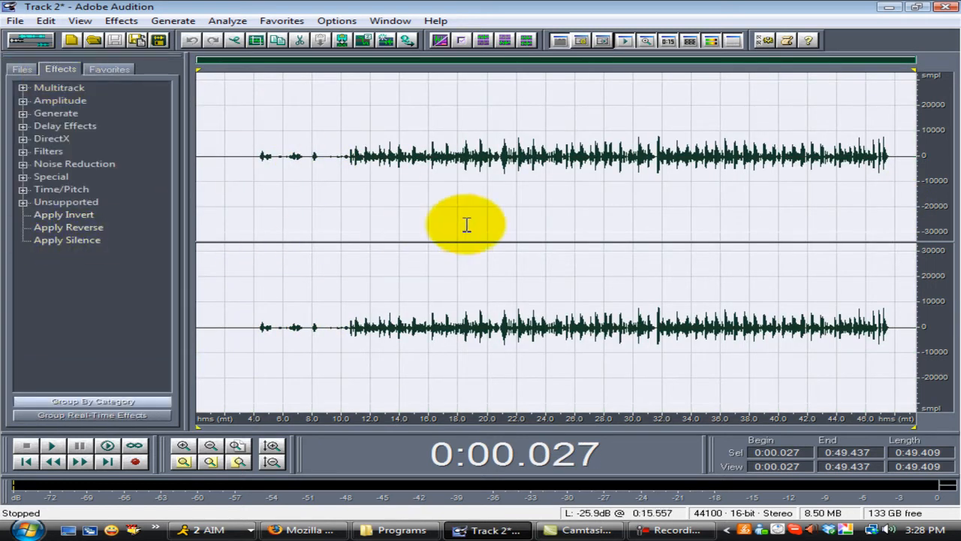
- Switch between the multitrack and edit views, opening the Saturday Afternoon clip in the edit view and returning to the multitrack session
click(35, 41)
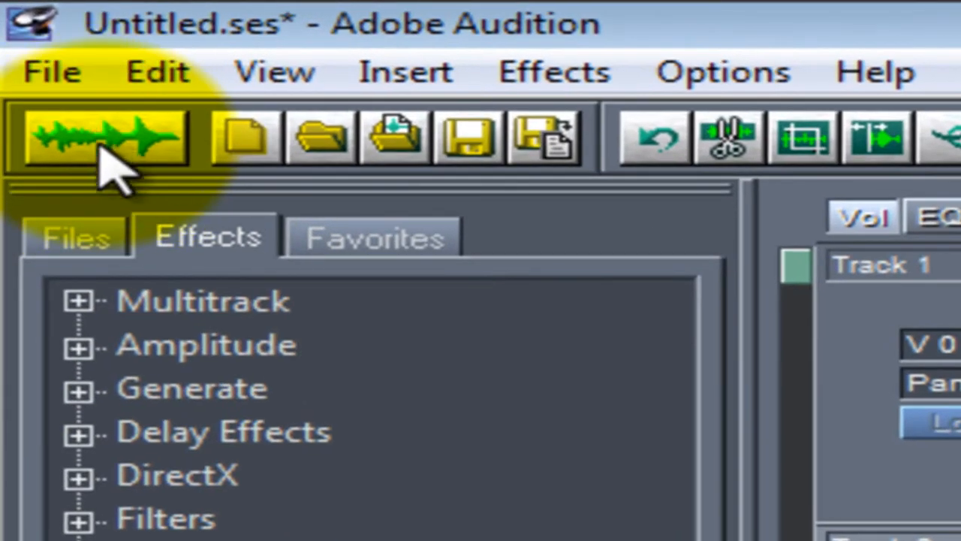
click(78, 77)
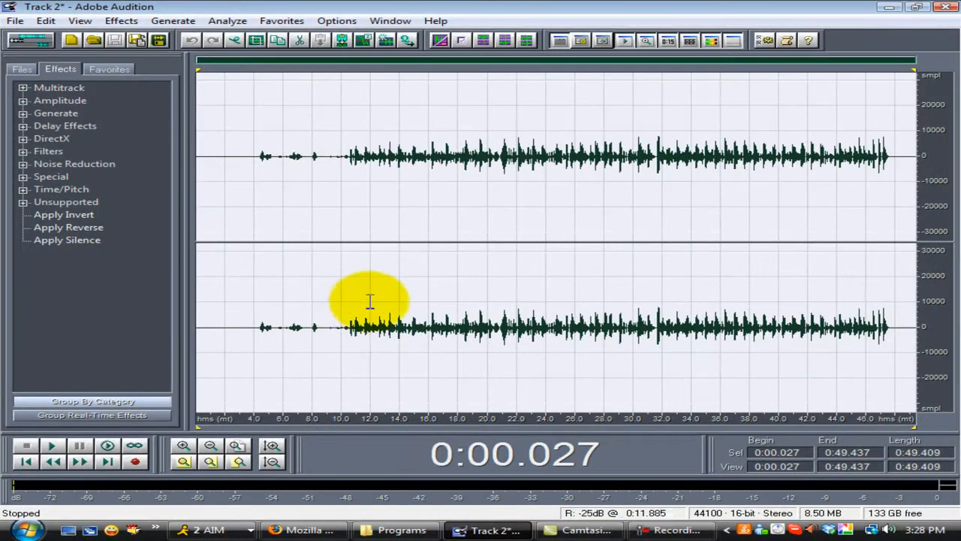
click(31, 42)
click(506, 191)
click(525, 132)
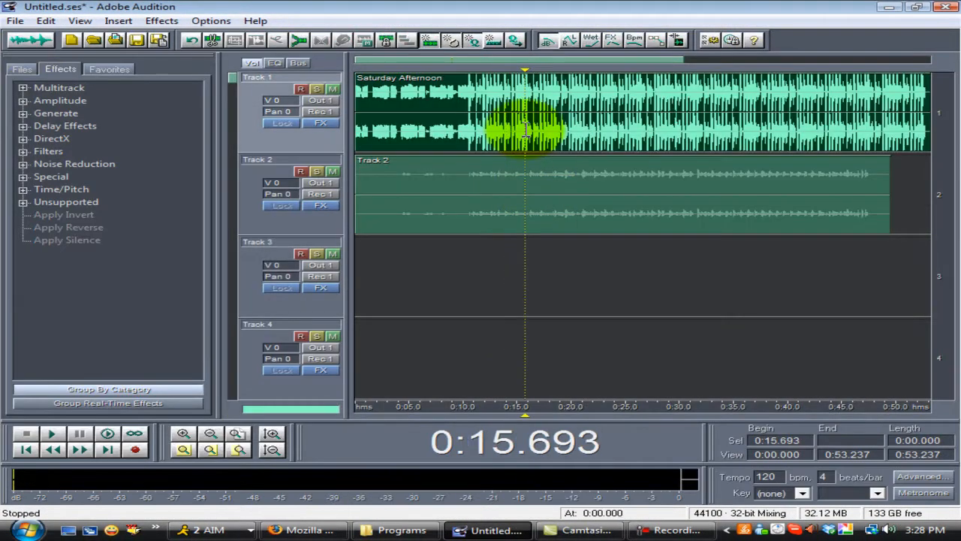
double_click(525, 131)
click(31, 42)
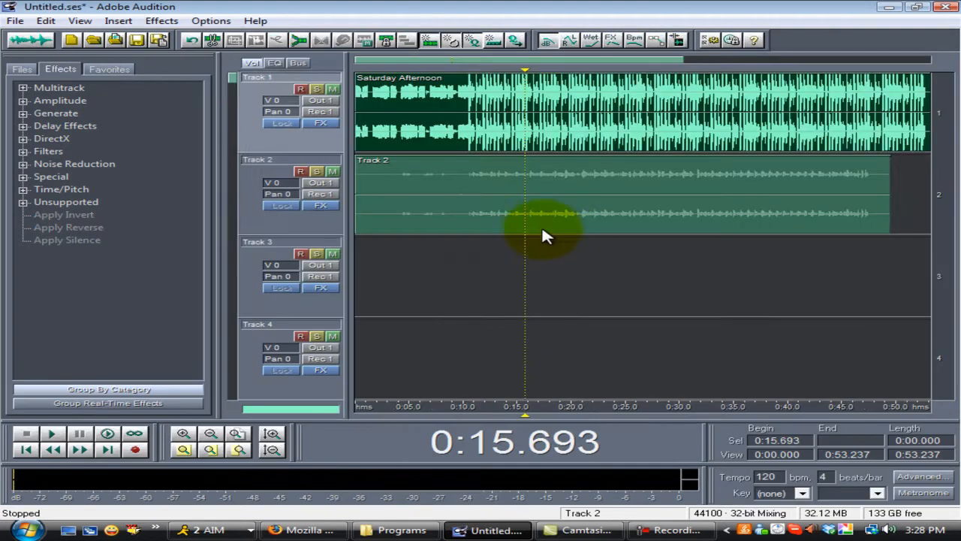
- Open the Track 2 clip for editing and apply Amplify with the Center Wave preset to its entire waveform
double_click(542, 224)
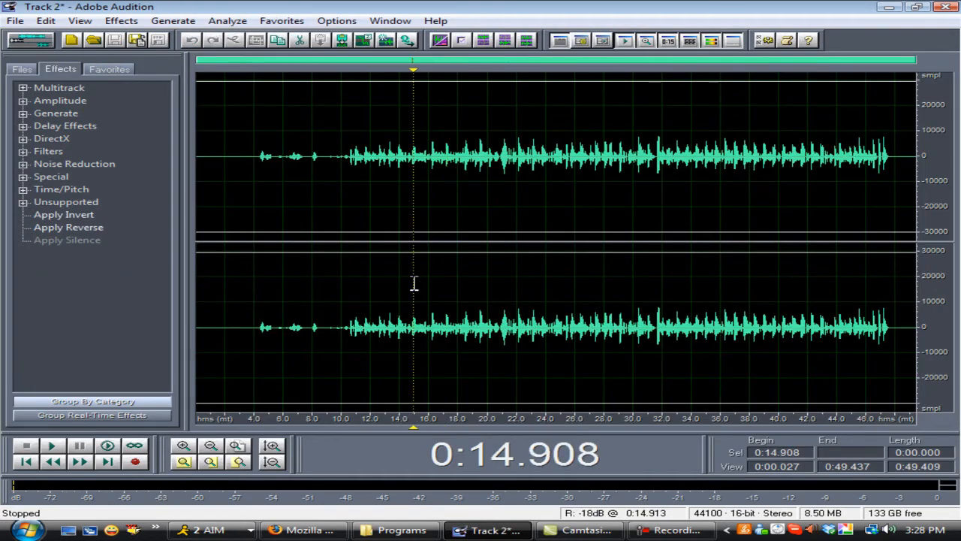
double_click(413, 284)
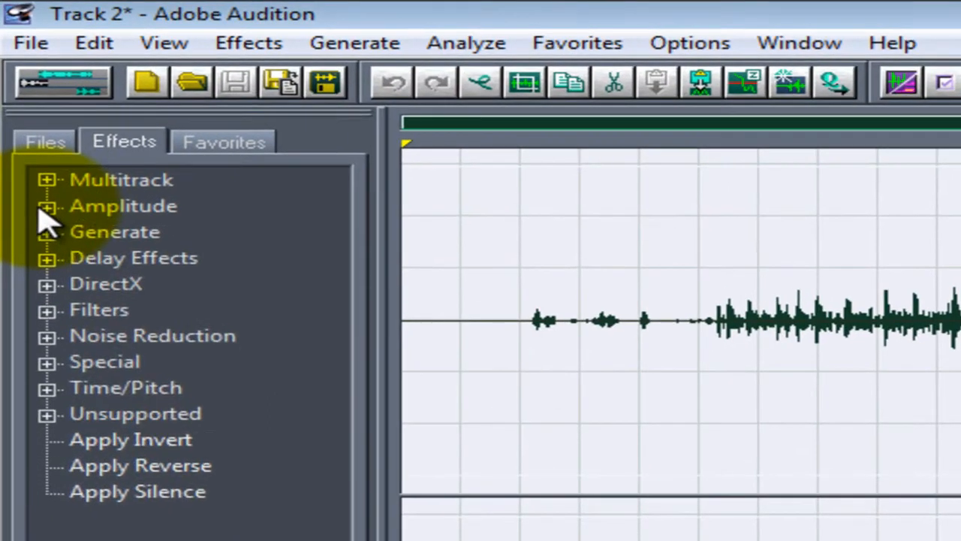
click(22, 100)
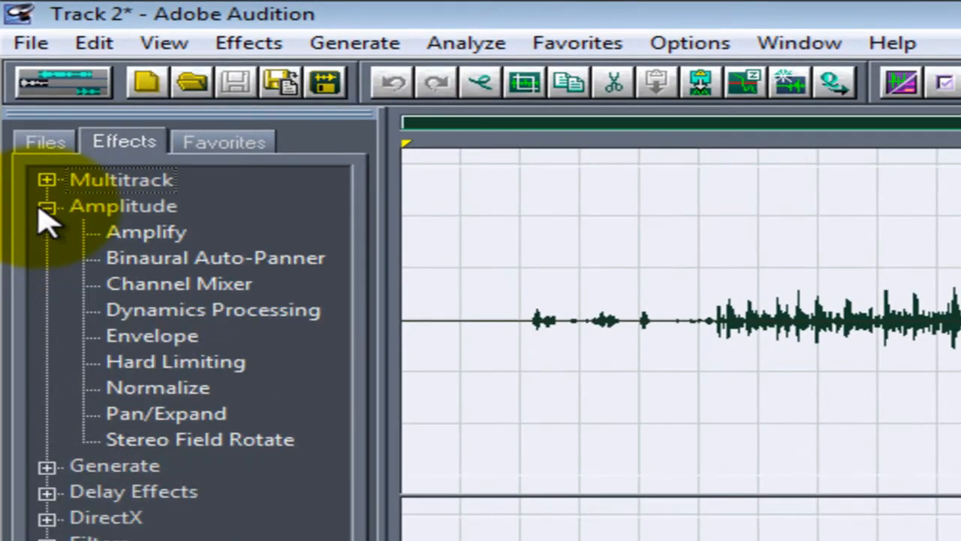
double_click(148, 235)
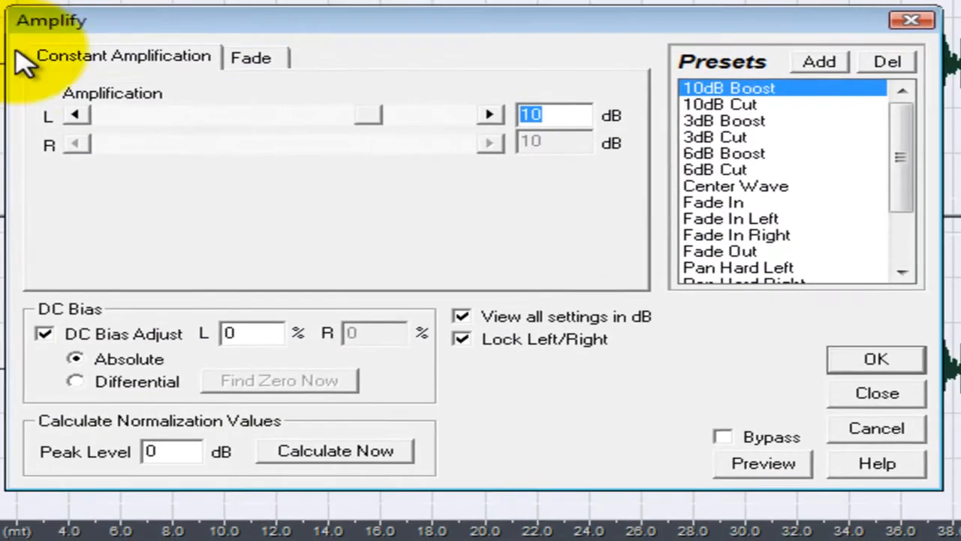
drag(899, 161, 901, 182)
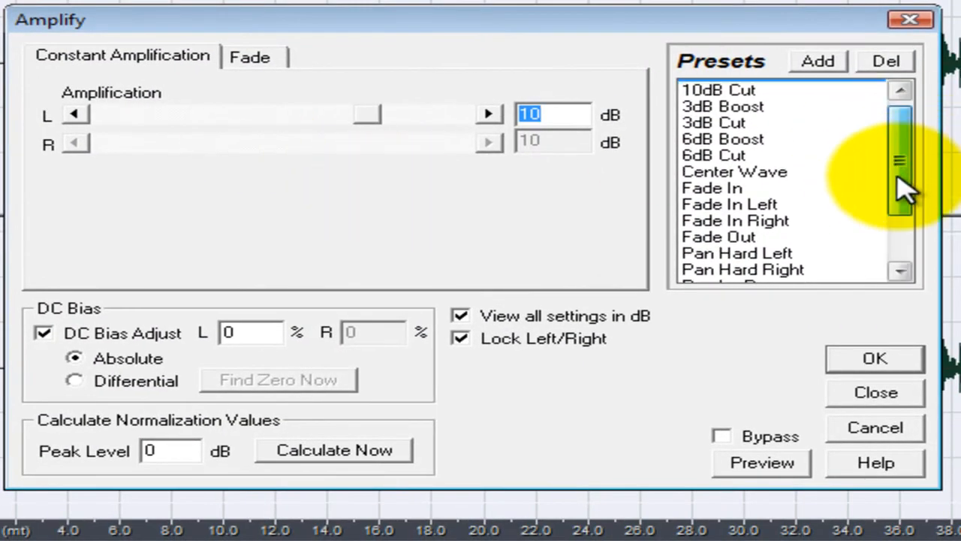
click(773, 156)
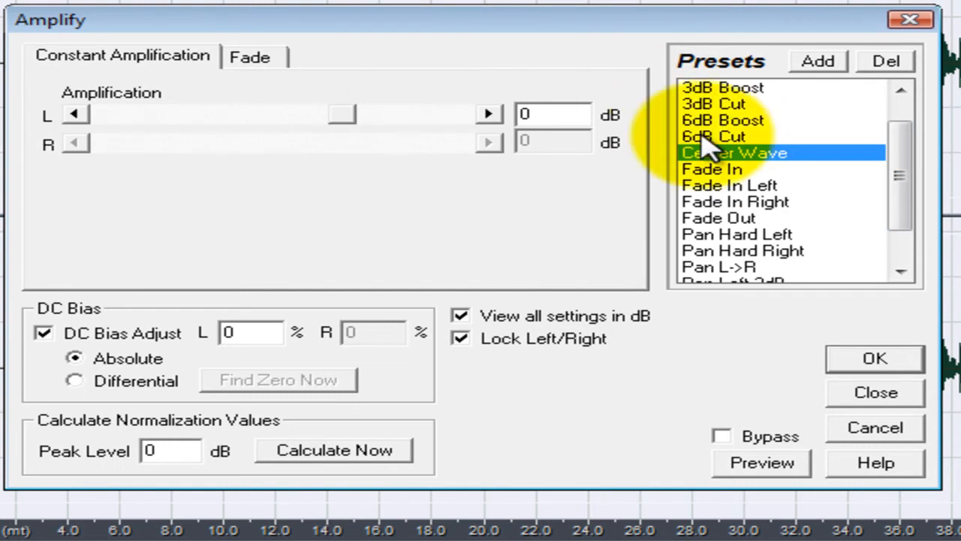
click(876, 359)
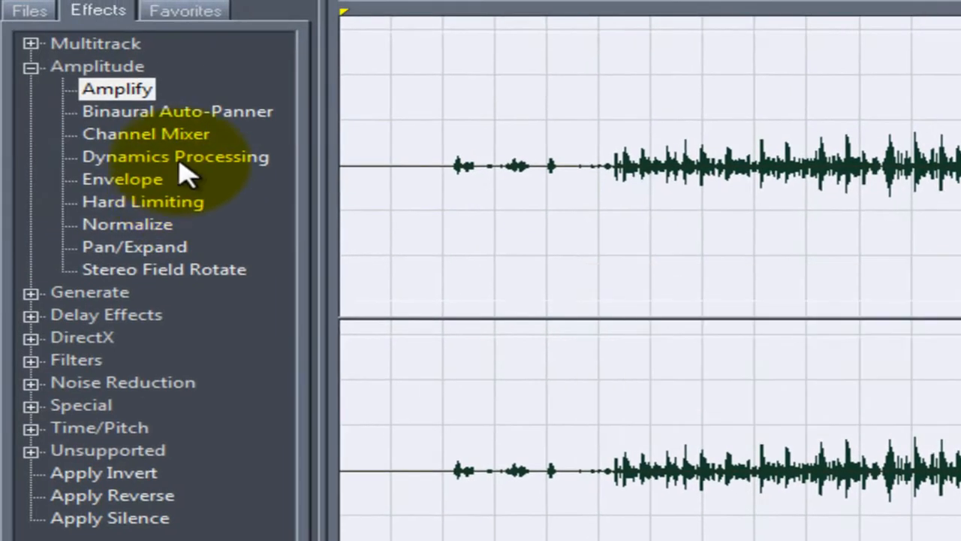
- Apply Dynamics Processing to the selected waveform with the "4:1, -24, Very Fast Attack" preset
double_click(159, 151)
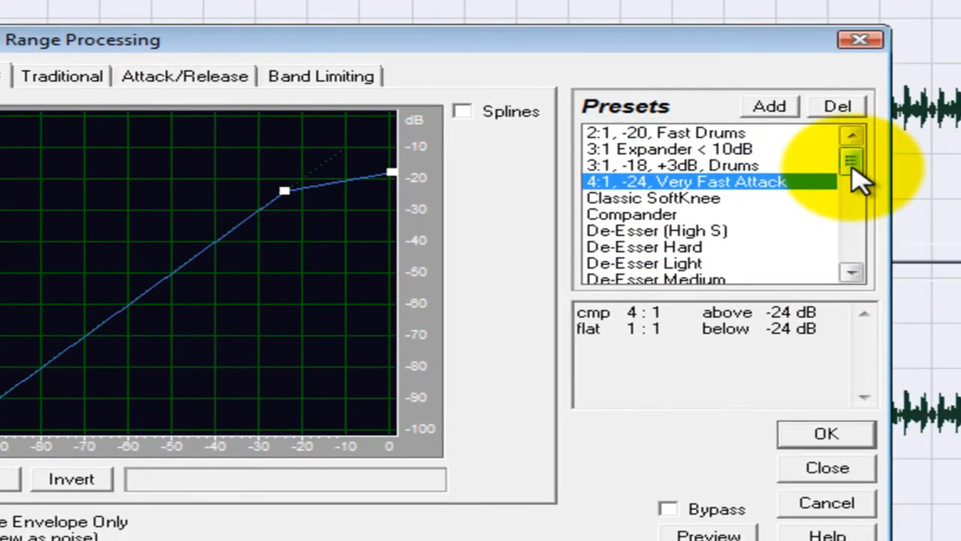
drag(930, 180, 935, 199)
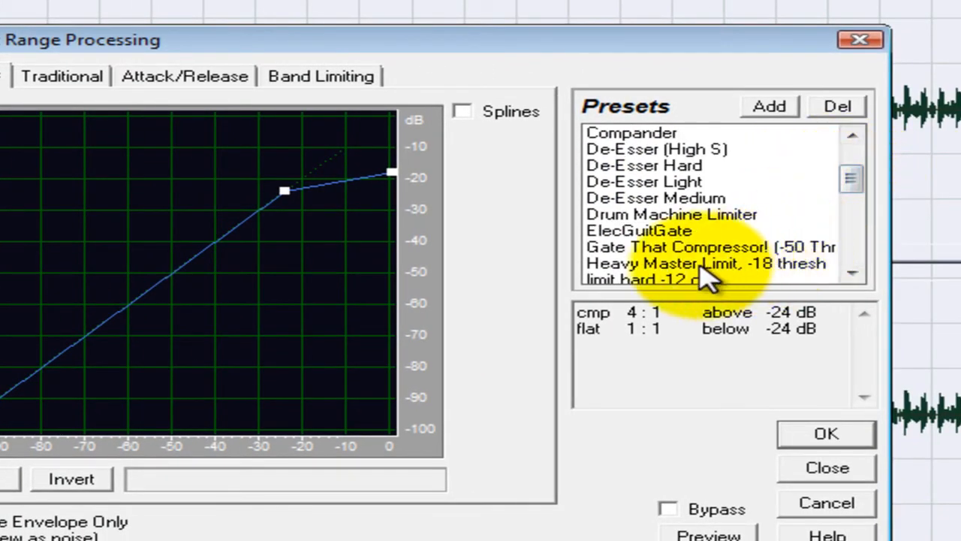
drag(850, 184, 853, 160)
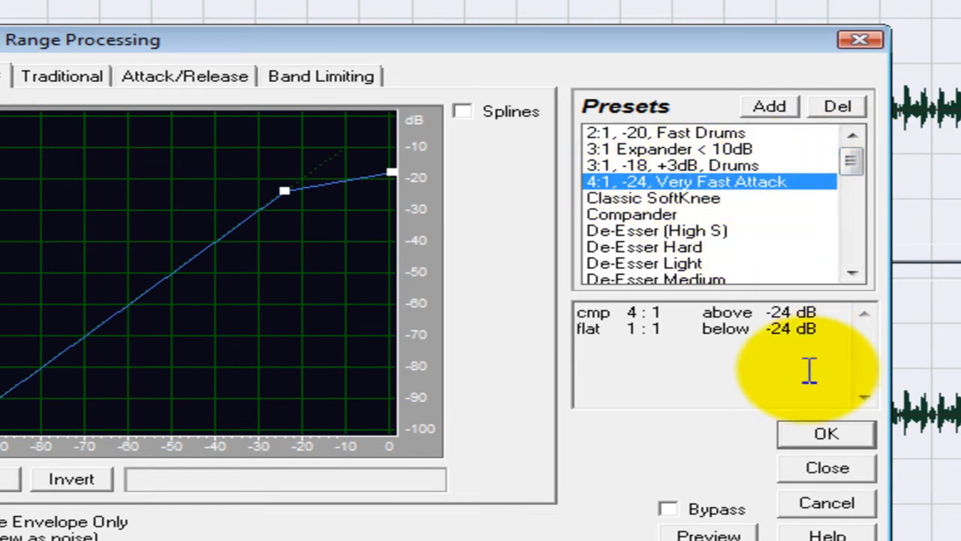
click(785, 437)
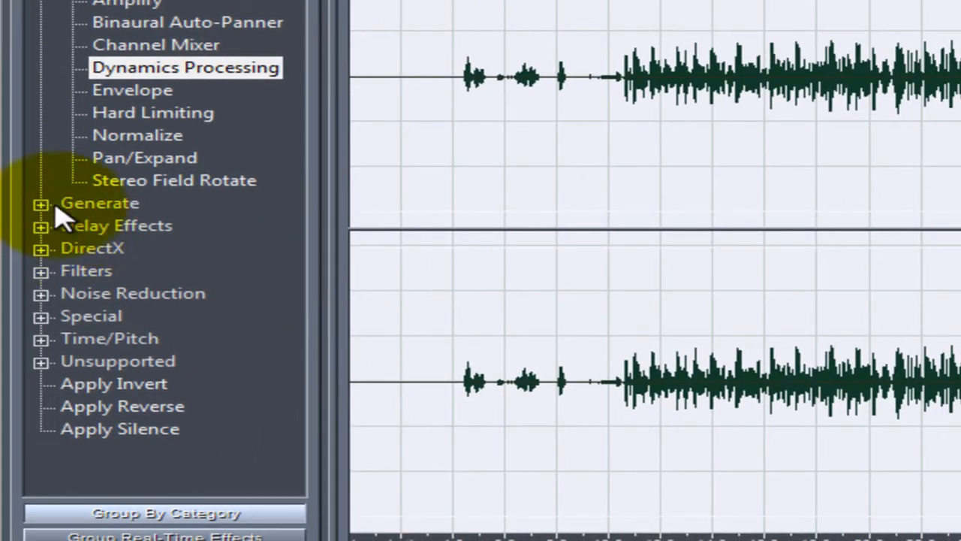
- Apply the FFT Filter to the selected waveform with the "Mastering - Gentle & Wide" preset
click(41, 0)
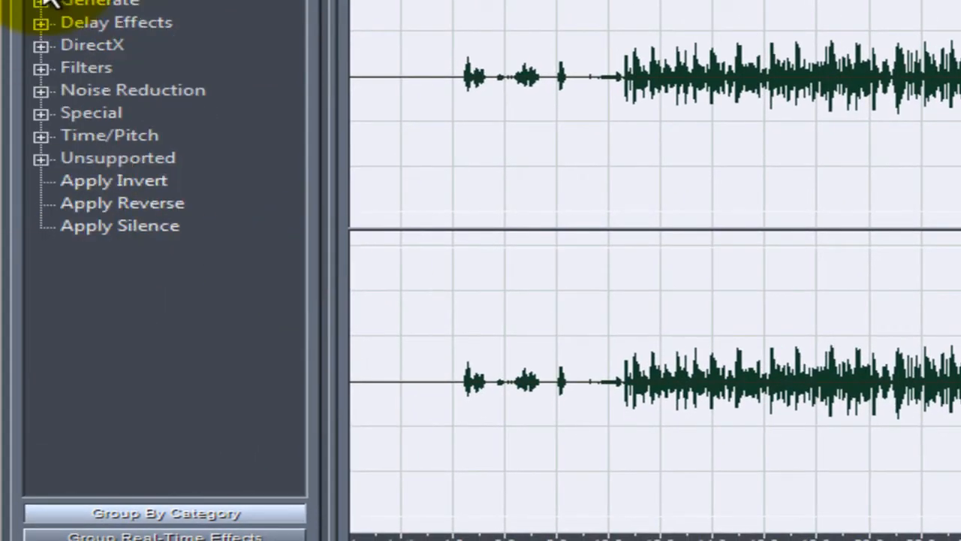
click(42, 68)
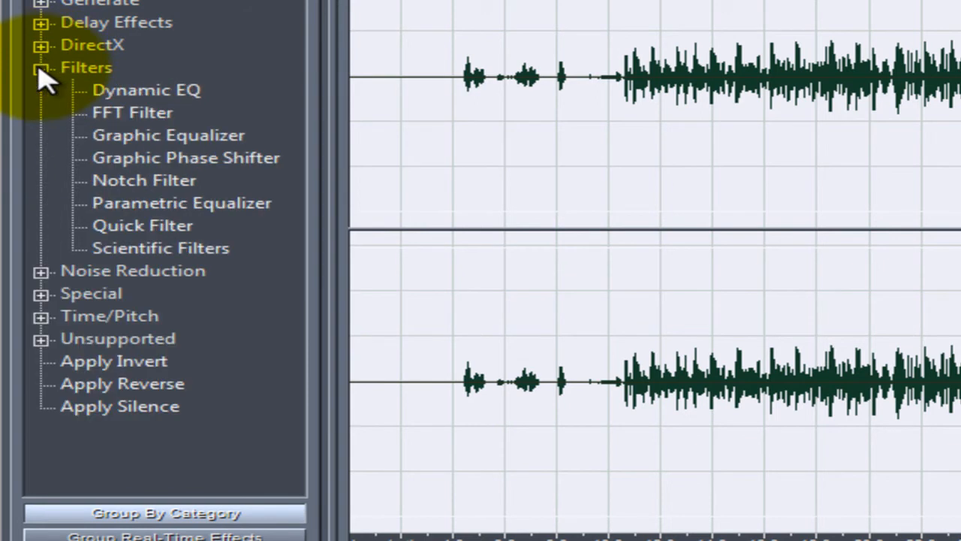
double_click(116, 116)
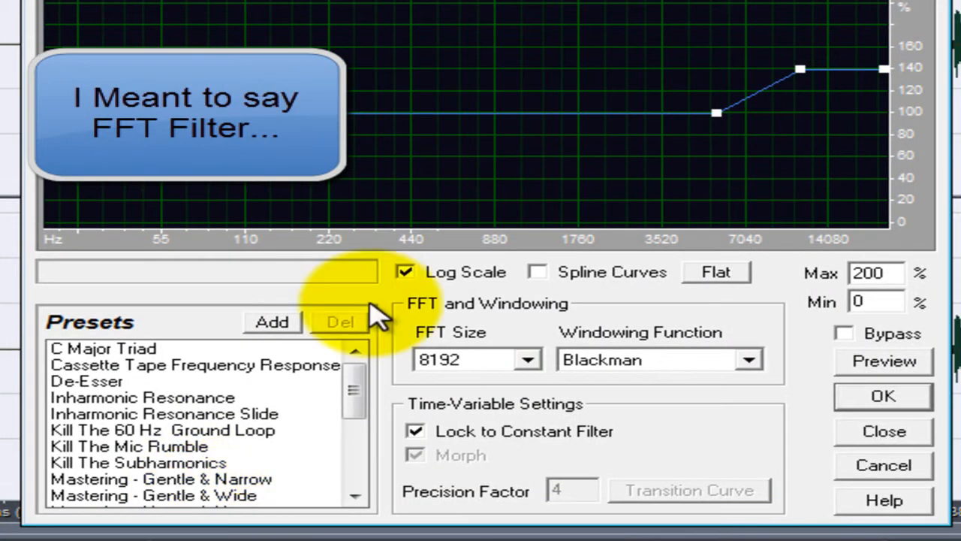
click(197, 497)
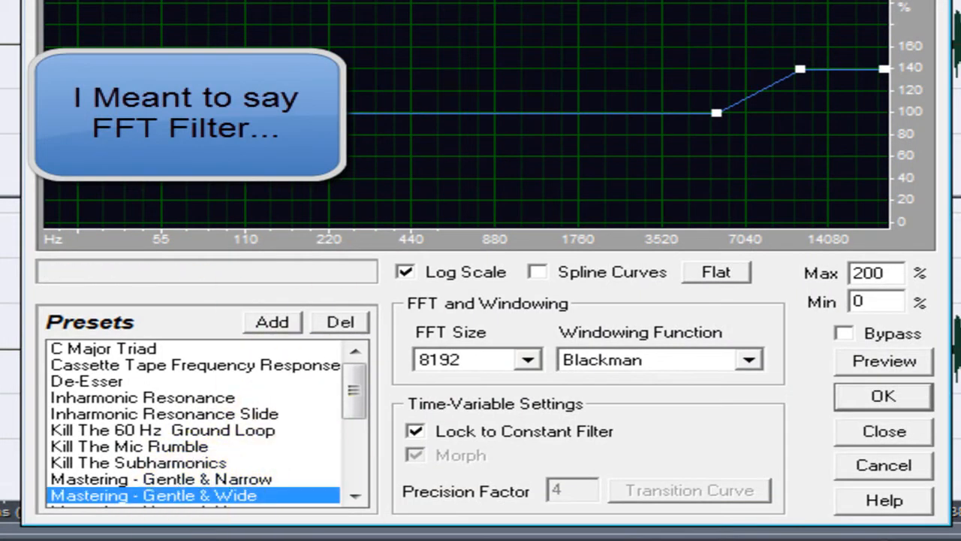
click(887, 399)
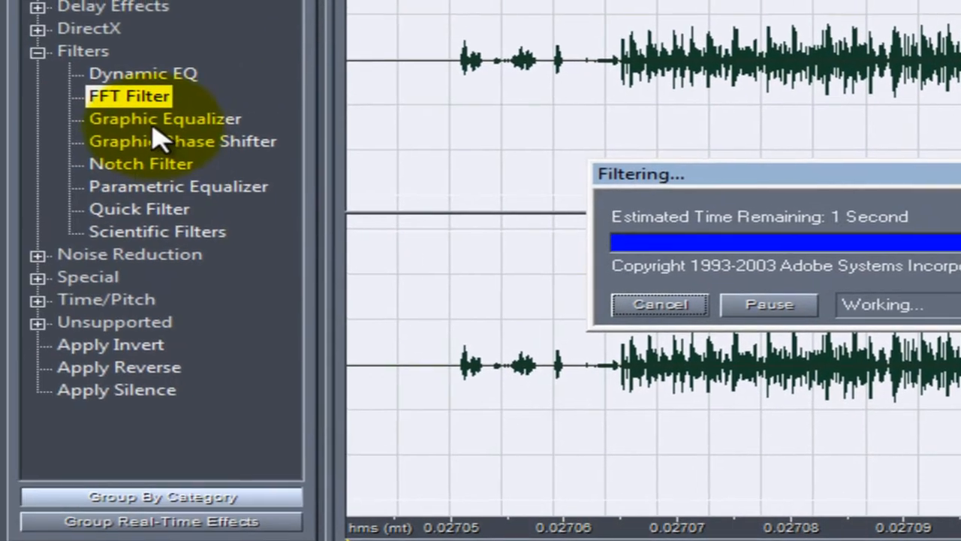
- Apply the Graphic Equalizer to the selected waveform with the SpitClear preset
double_click(155, 123)
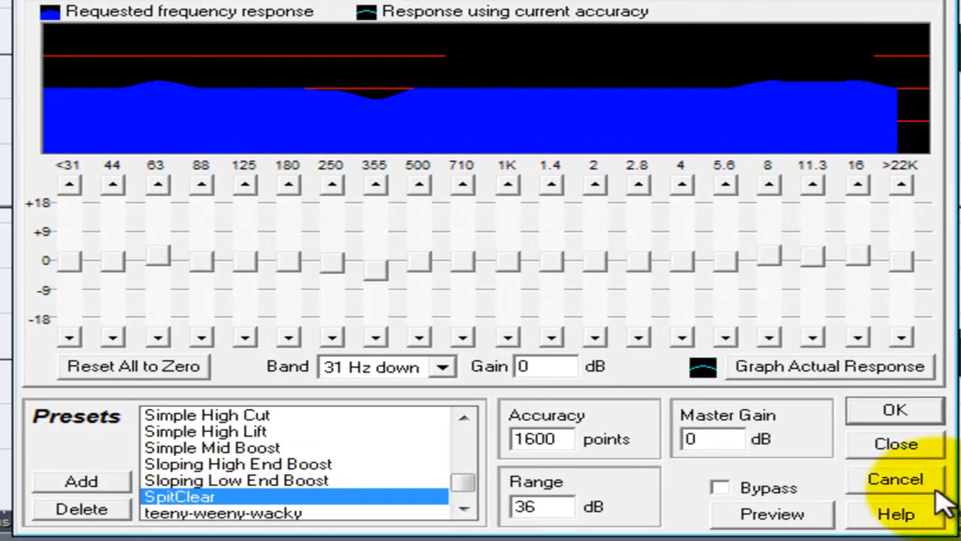
click(884, 415)
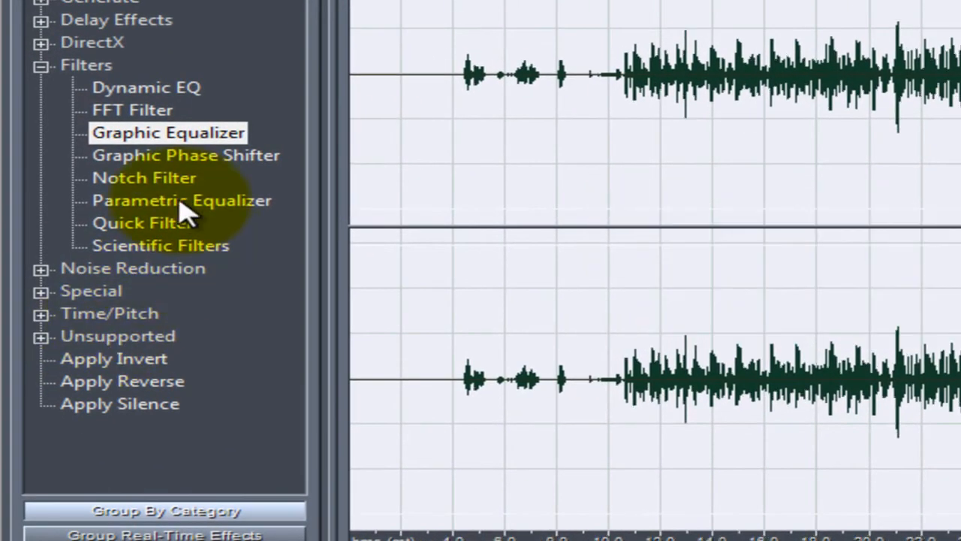
- Compare the R&BGroove and Loudness presets of the Parametric Equalizer and apply Loudness to the selected waveform
double_click(180, 200)
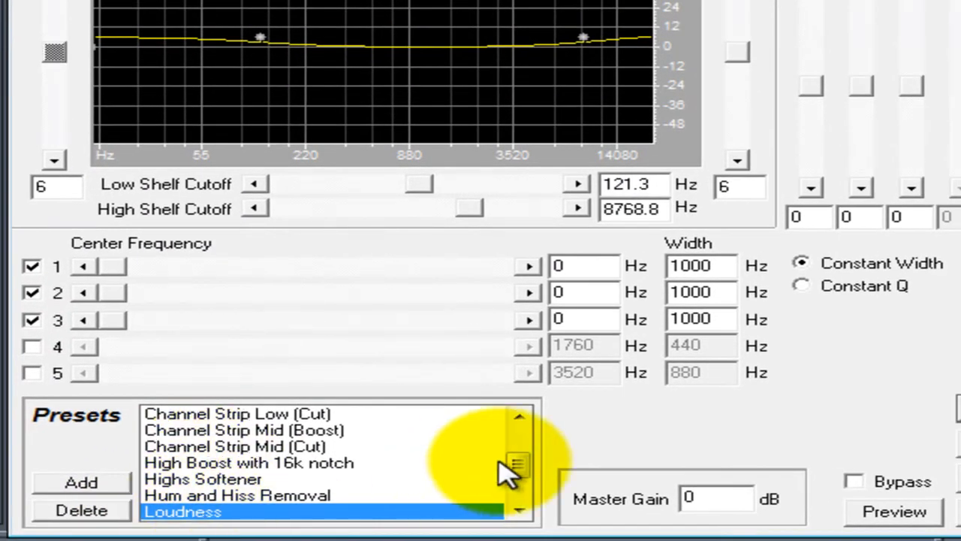
click(518, 510)
click(518, 510)
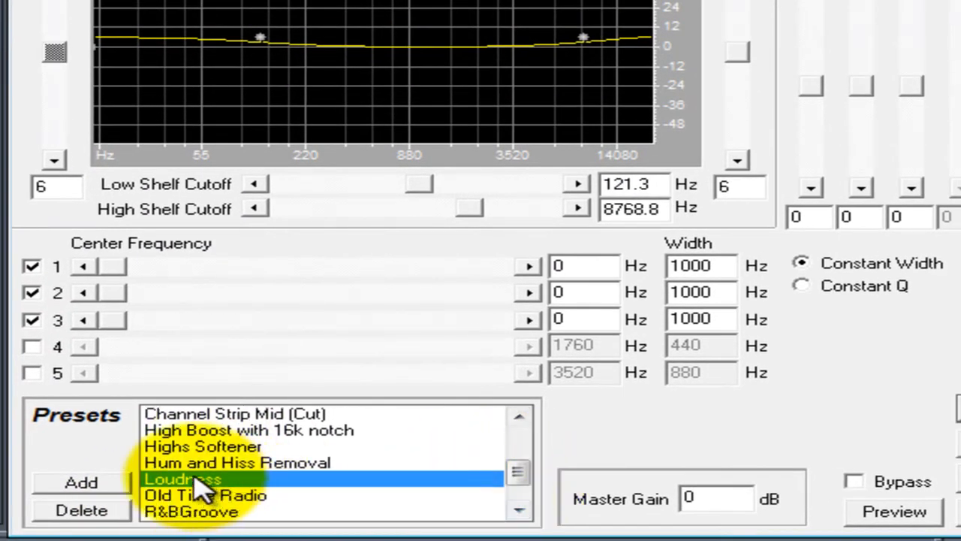
click(243, 513)
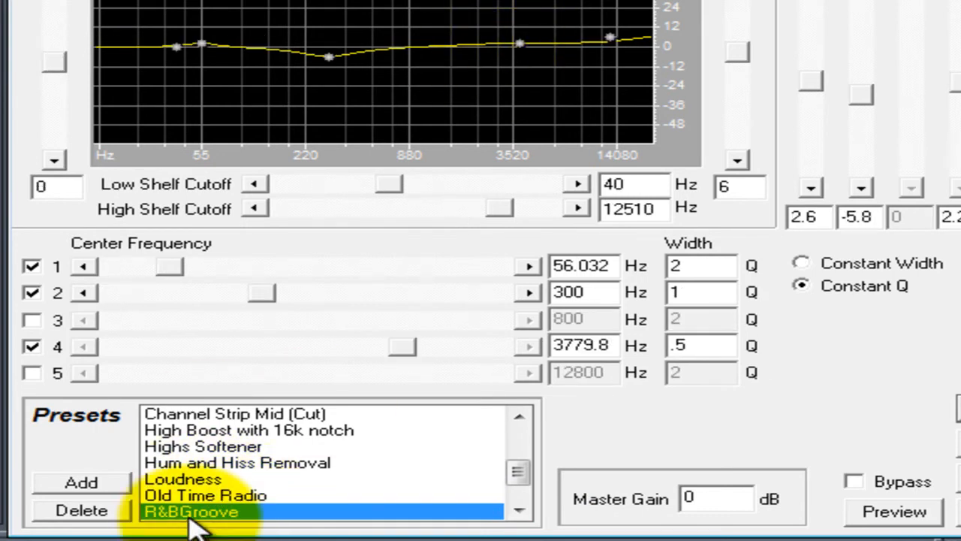
click(200, 481)
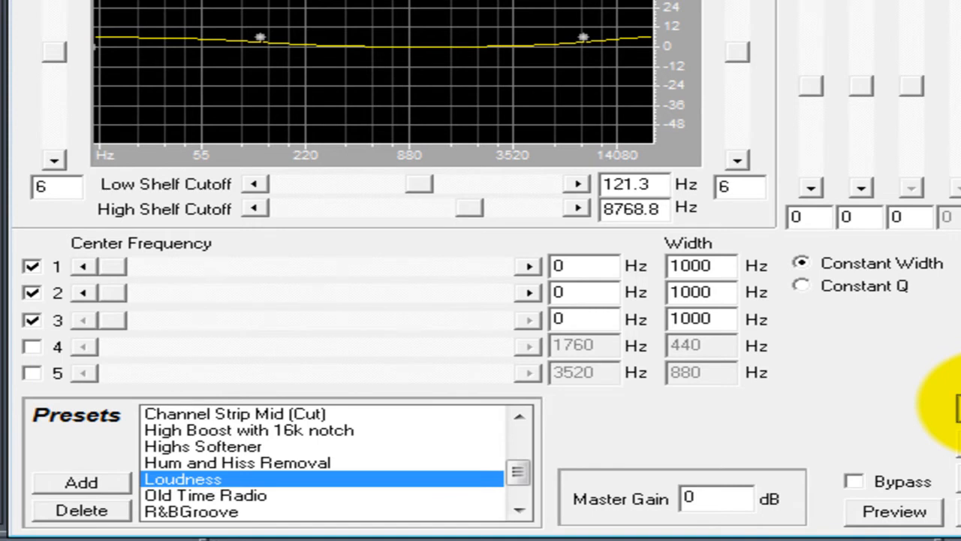
click(958, 409)
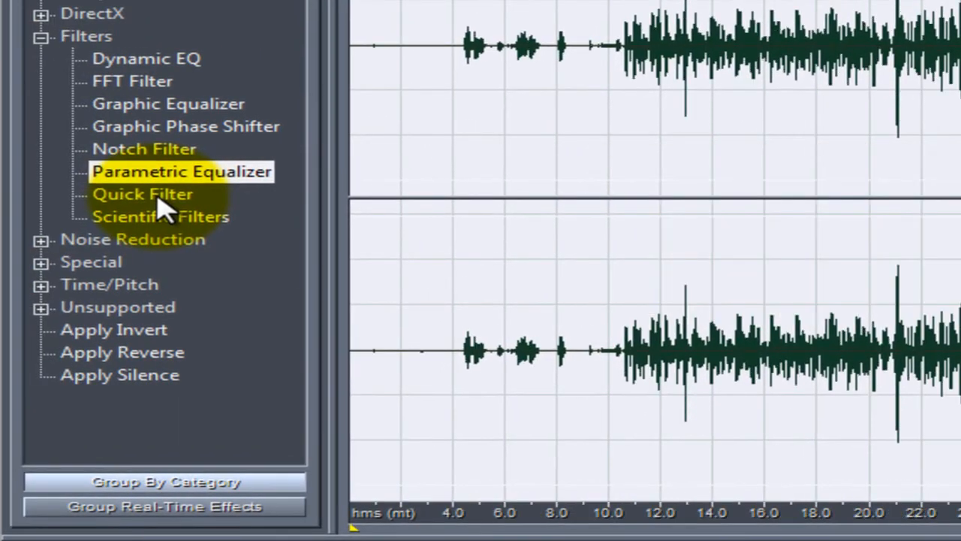
- Compare the Bass Boost and Flat presets of the Quick Filter and apply Flat to the selected waveform
double_click(124, 197)
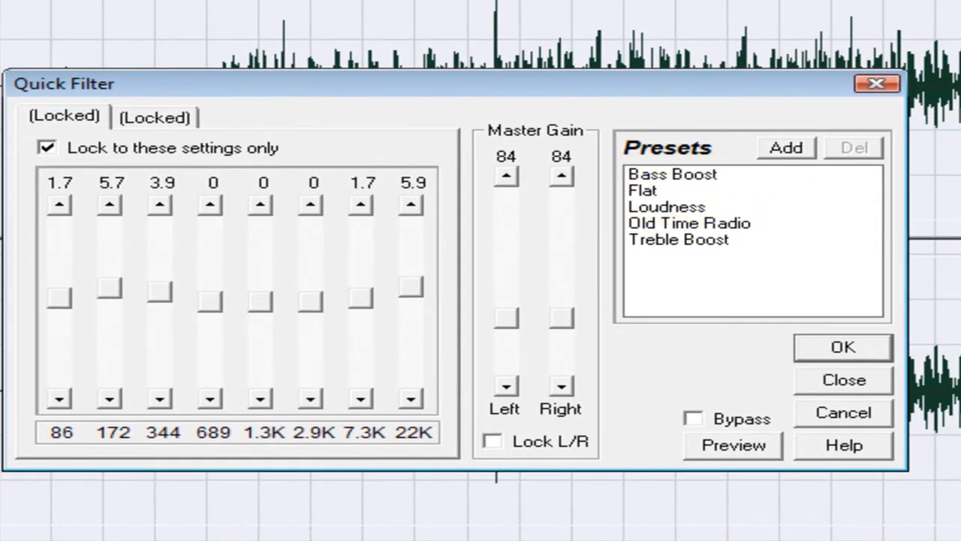
click(705, 175)
click(683, 192)
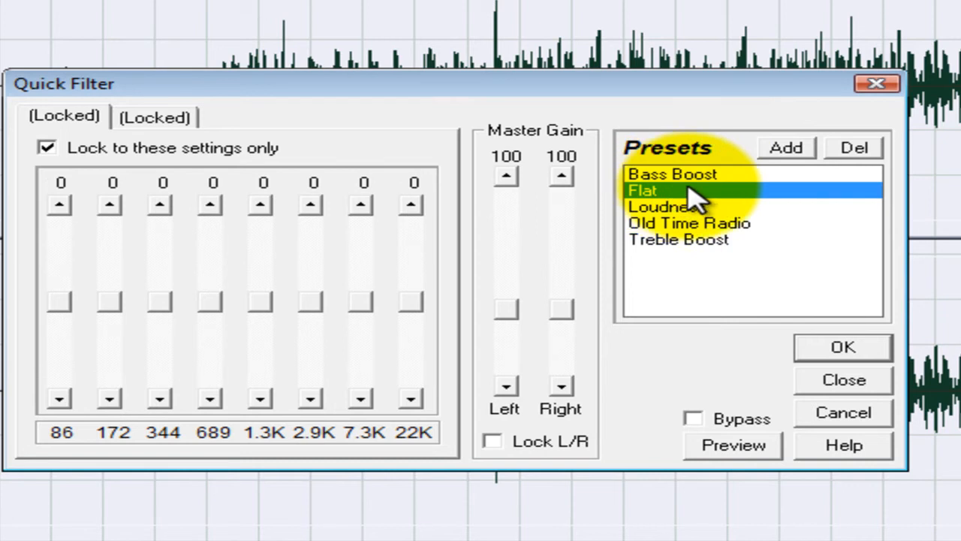
click(695, 176)
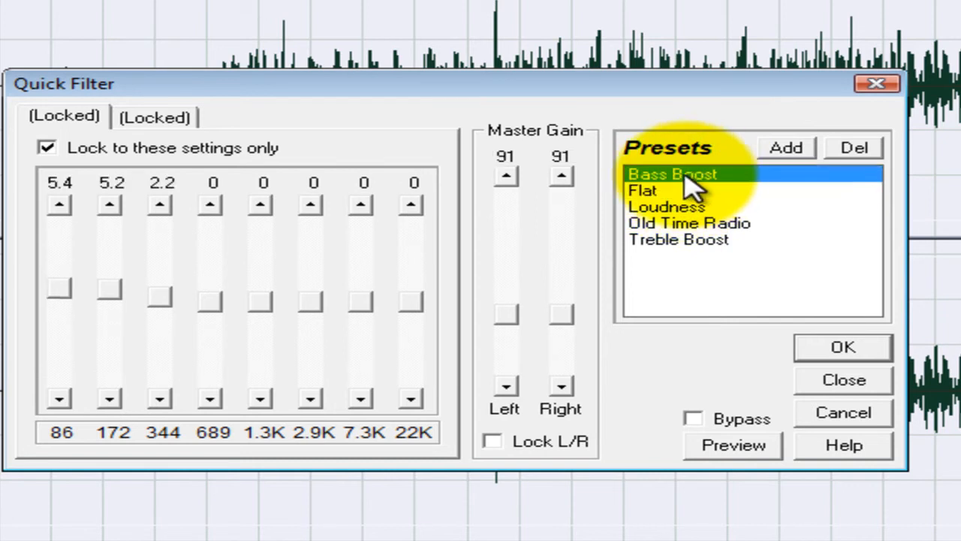
click(652, 191)
click(671, 177)
click(655, 194)
click(672, 175)
click(658, 190)
click(687, 176)
click(661, 190)
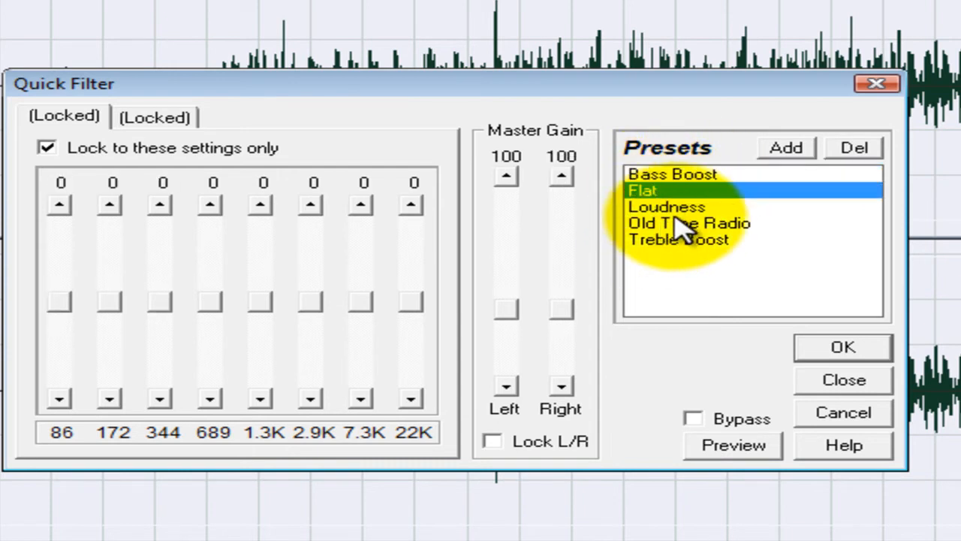
click(844, 348)
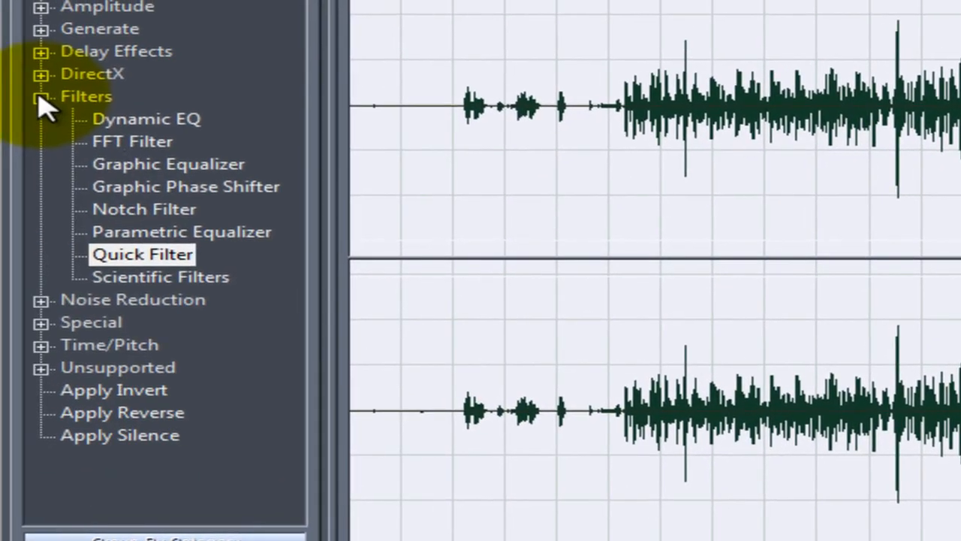
- Apply the DirectX Waves Q2-Paragraphic EQ to the selected waveform with the "2-band master EQ (Baxandall)" factory preset
click(40, 98)
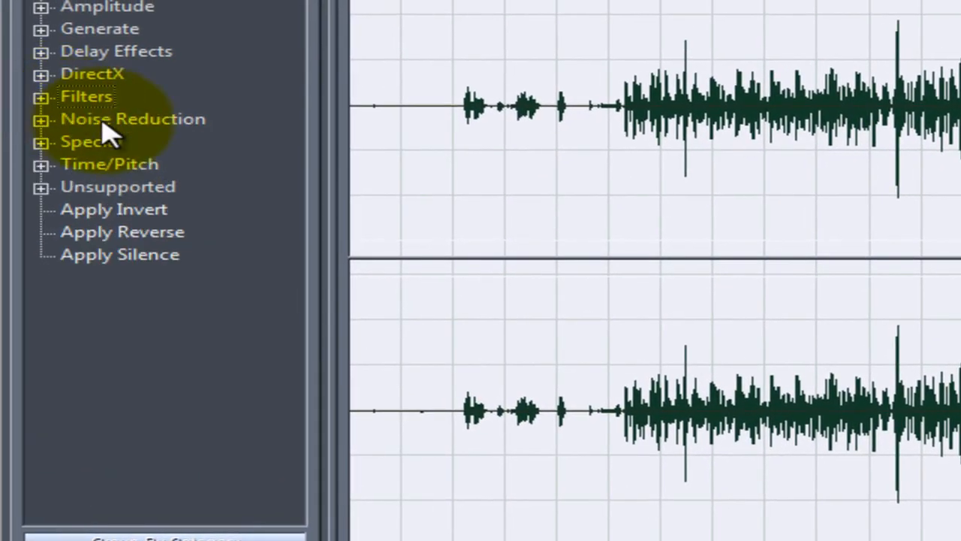
click(40, 74)
click(72, 390)
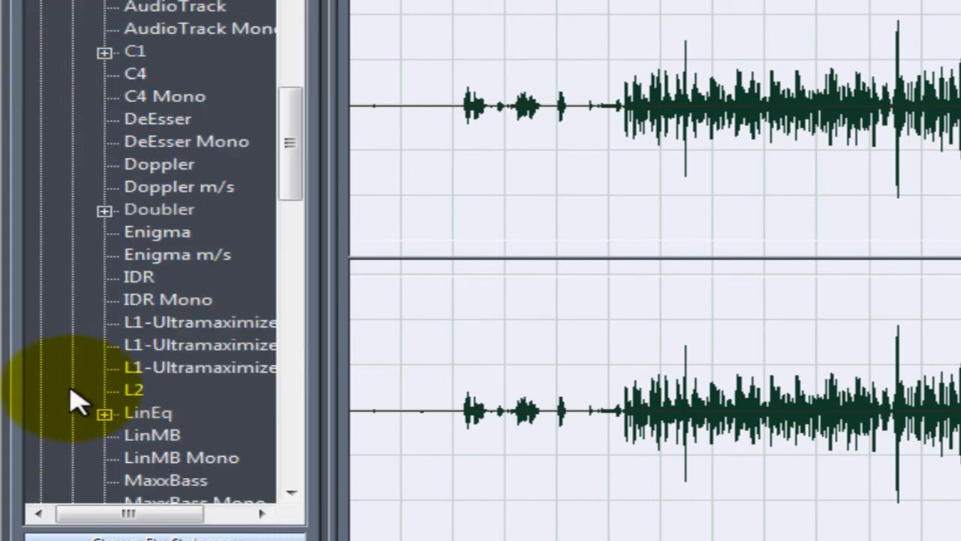
scroll(180, 219, down, 4)
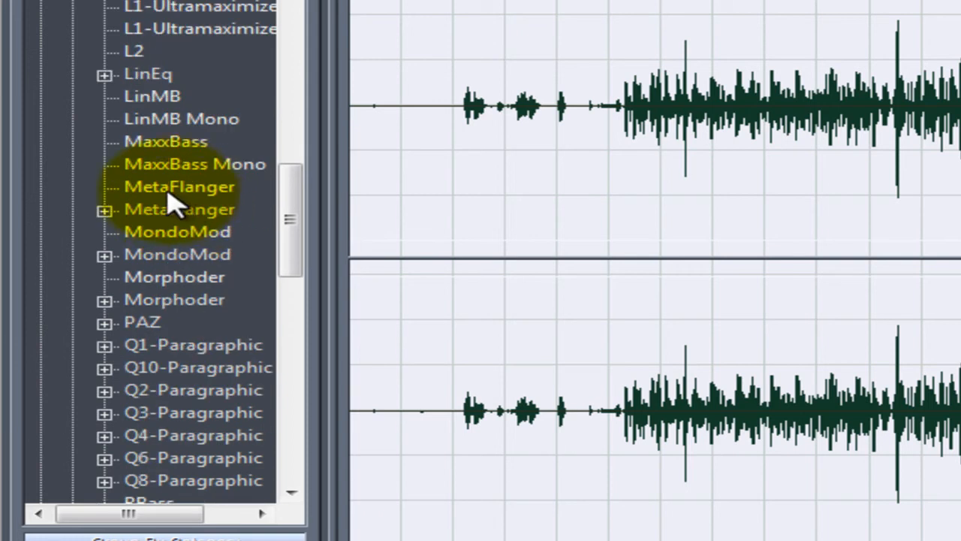
scroll(174, 204, down, 1)
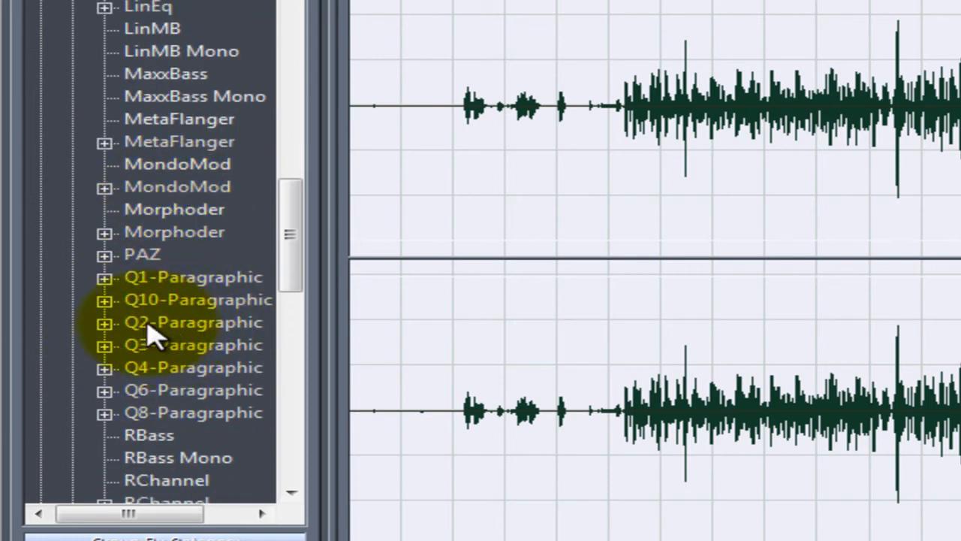
click(104, 322)
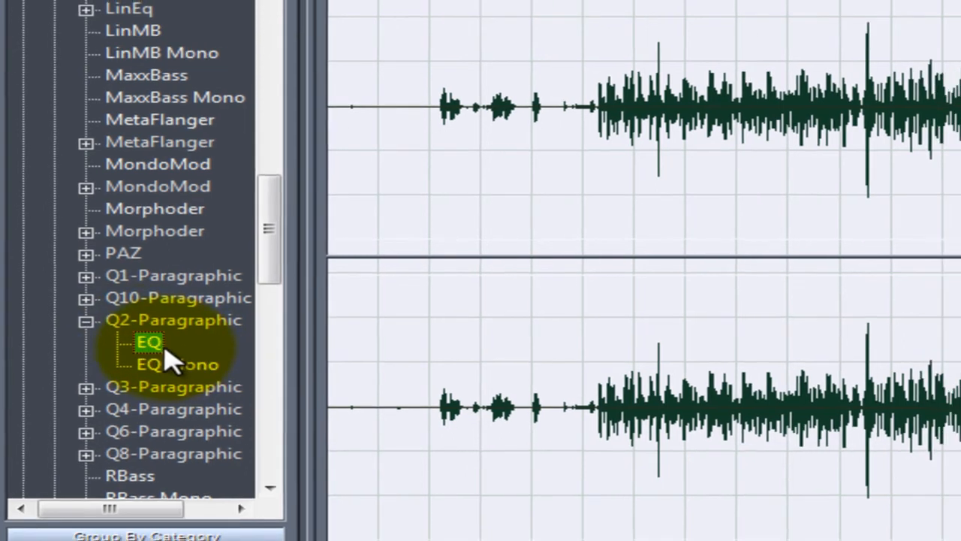
double_click(167, 347)
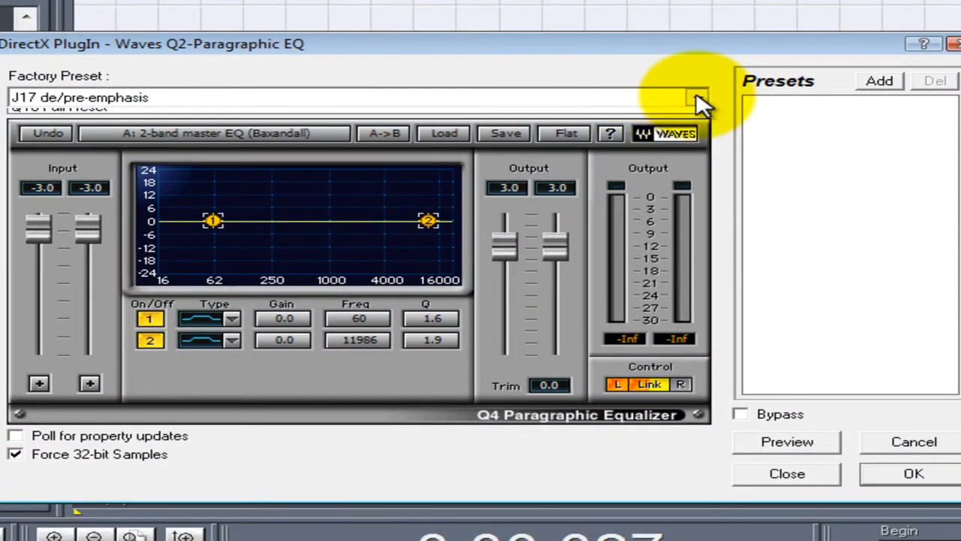
click(697, 98)
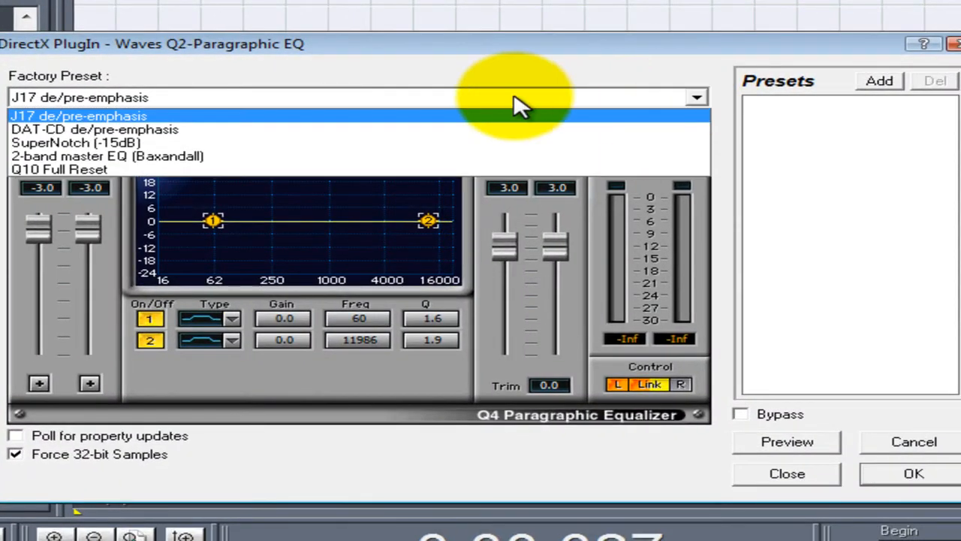
click(127, 156)
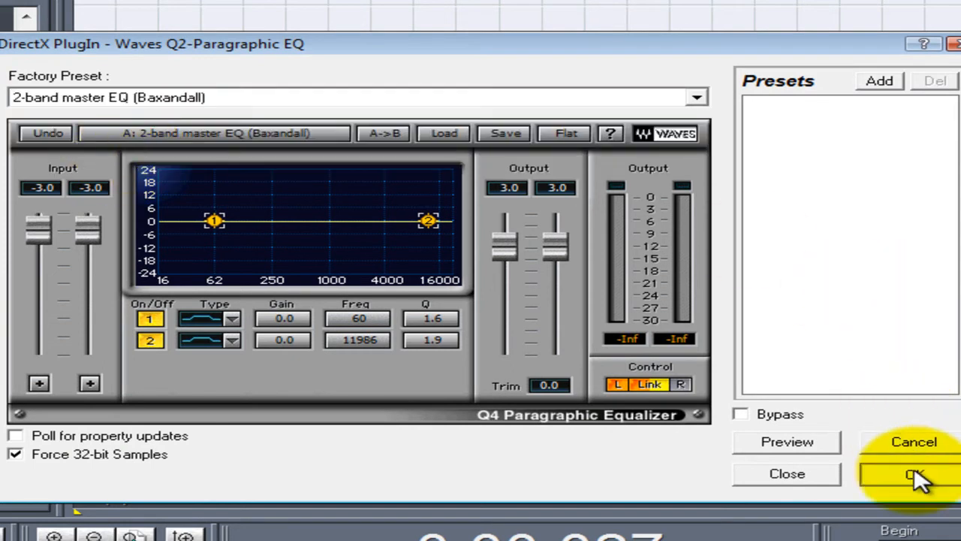
click(914, 474)
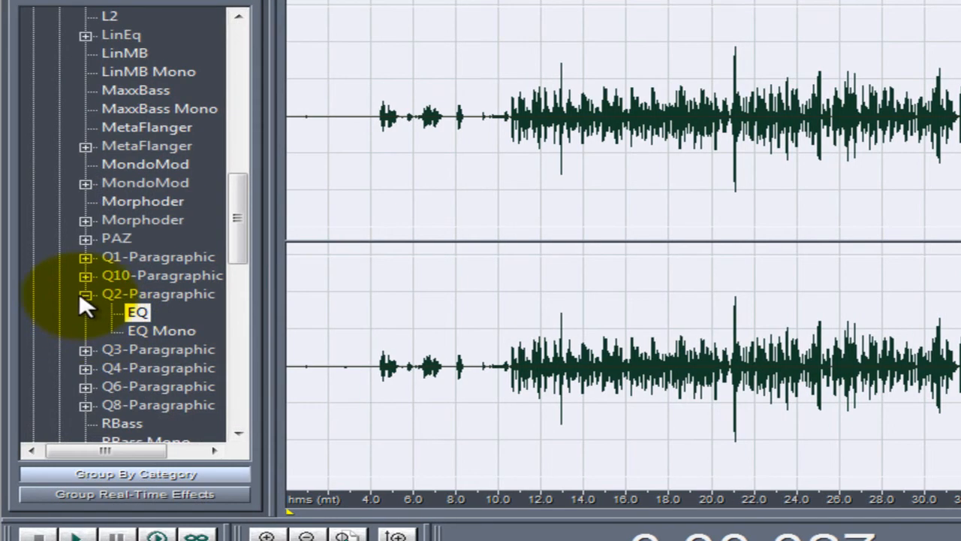
click(81, 293)
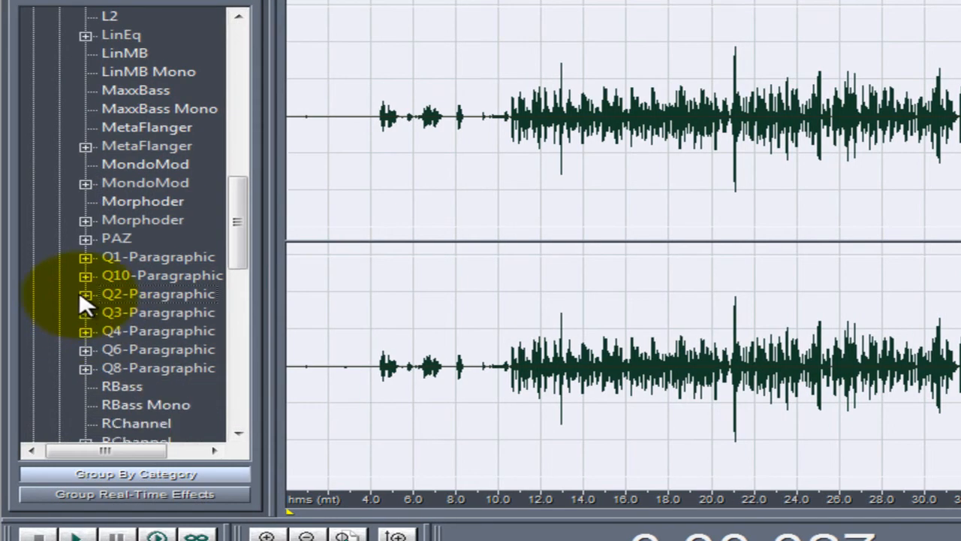
- Apply Waves UltraPitch 3-Voice to the selected waveform with the "UltraPitch Full Reset" factory preset
scroll(125, 301, down, 3)
scroll(127, 299, down, 4)
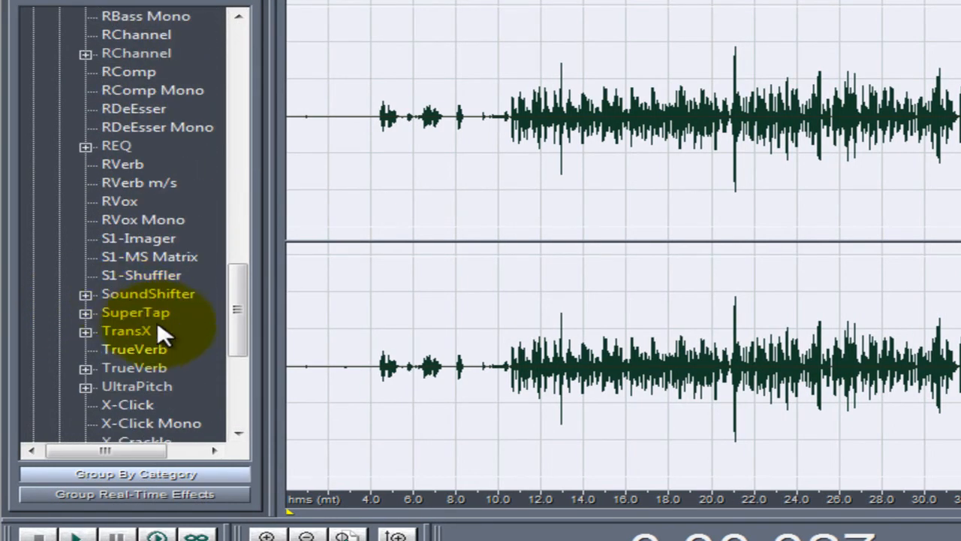
scroll(159, 309, up, 1)
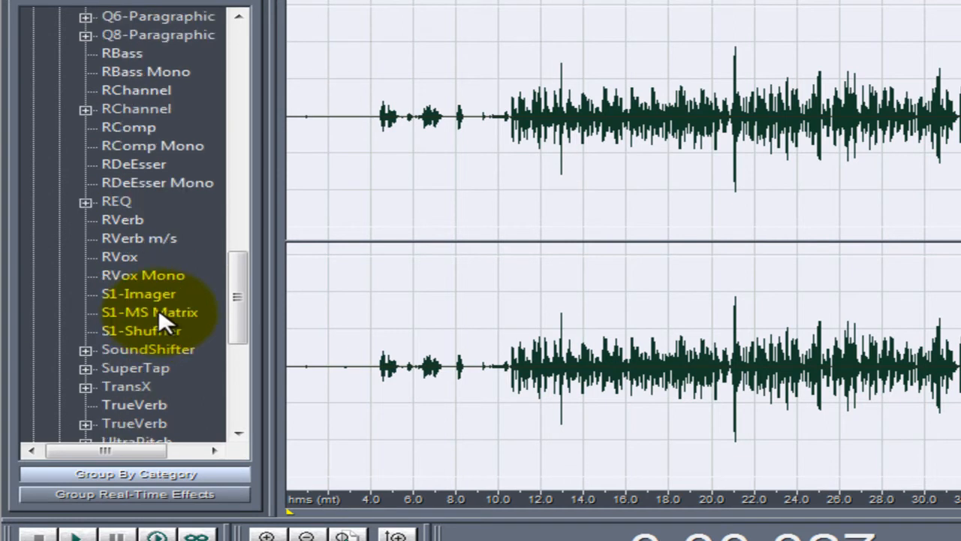
scroll(159, 300, up, 1)
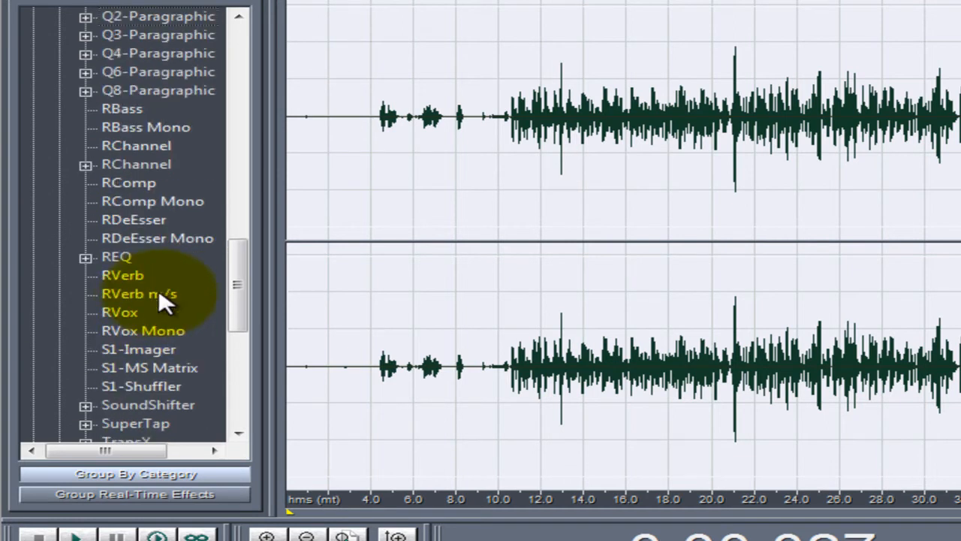
scroll(160, 293, down, 3)
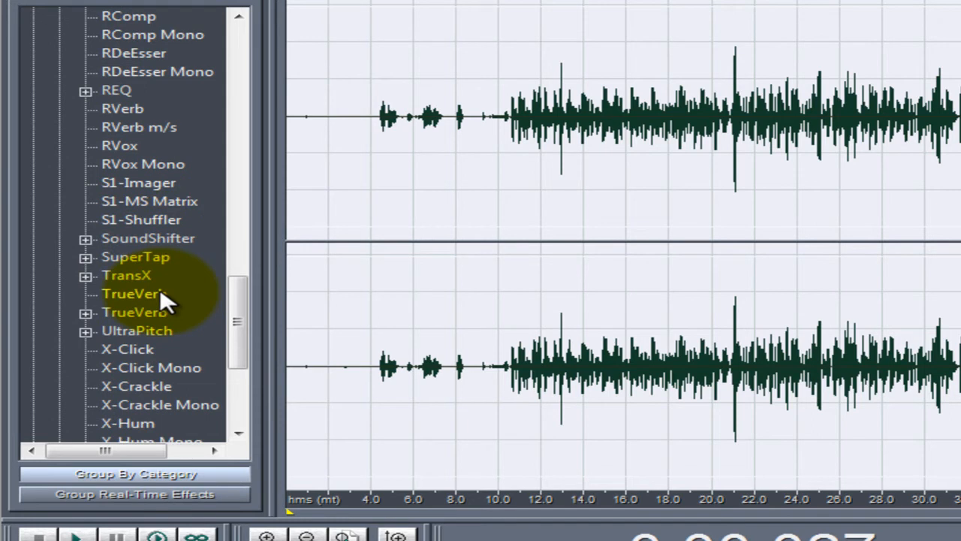
click(86, 331)
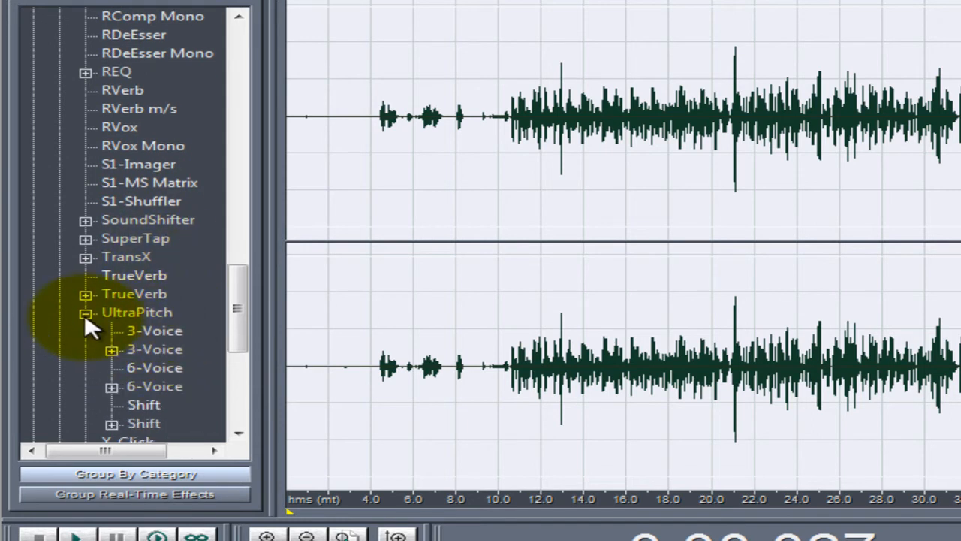
double_click(149, 329)
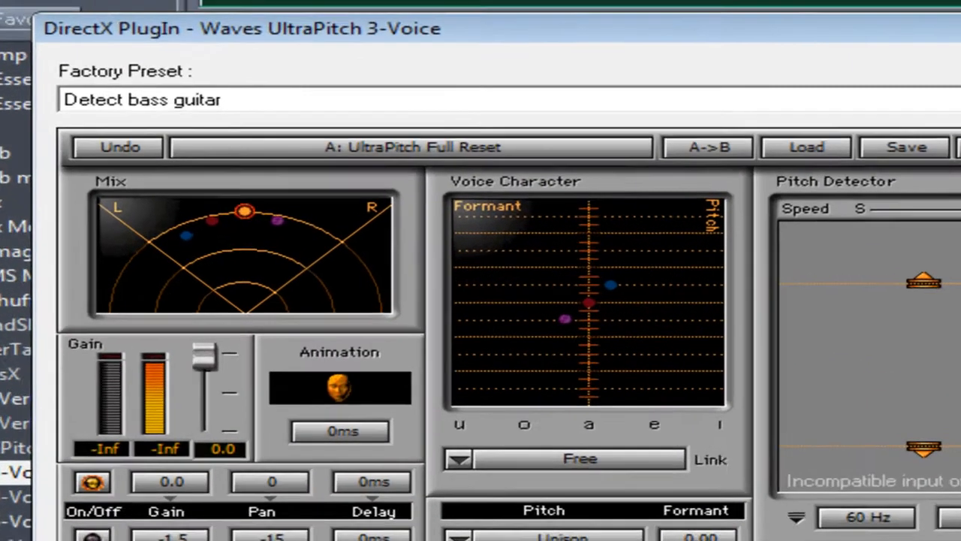
click(778, 53)
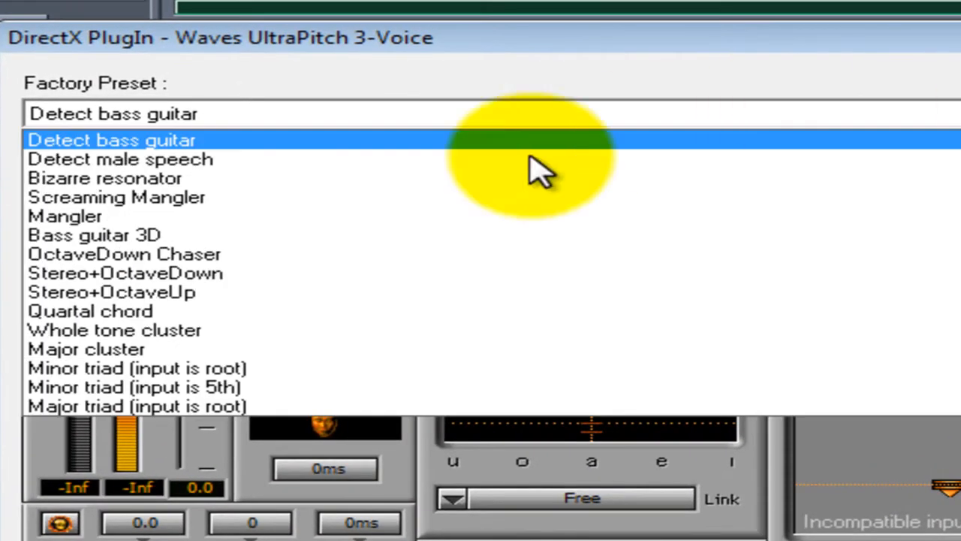
scroll(390, 233, down, 4)
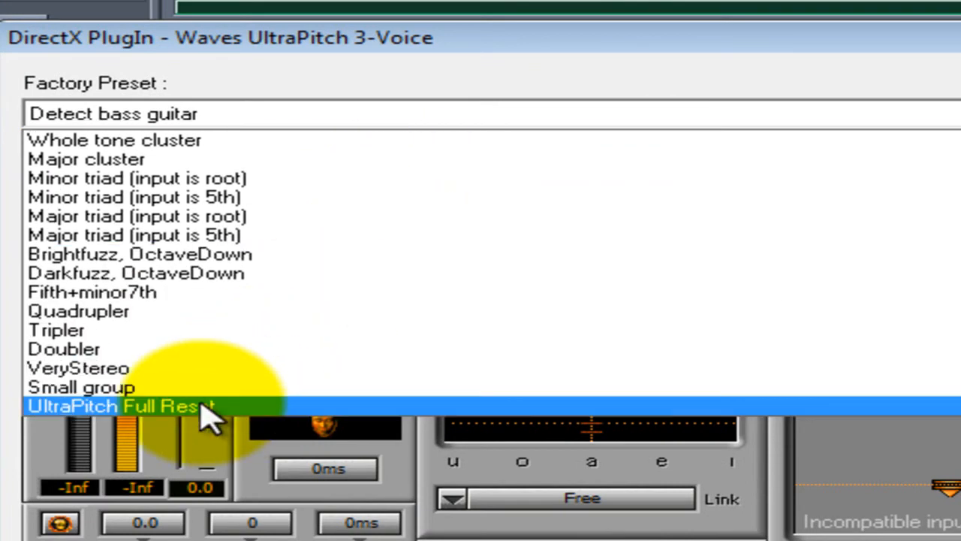
click(201, 408)
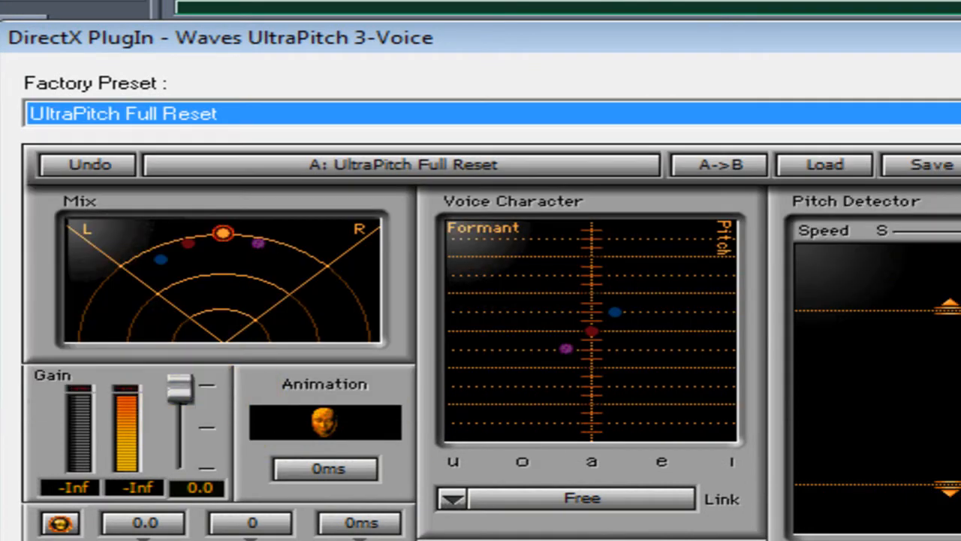
click(178, 537)
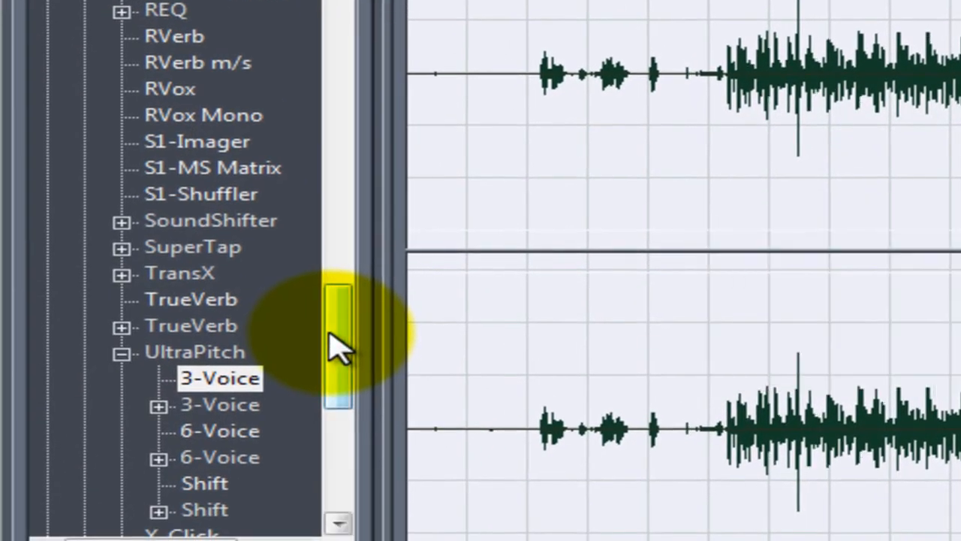
- Preview Waves X-Hum with the "DC, Rumble and 50Hz hum" factory preset, switch to "Remove Rumble and DC" and apply it to the waveform
drag(338, 350, 339, 397)
double_click(184, 411)
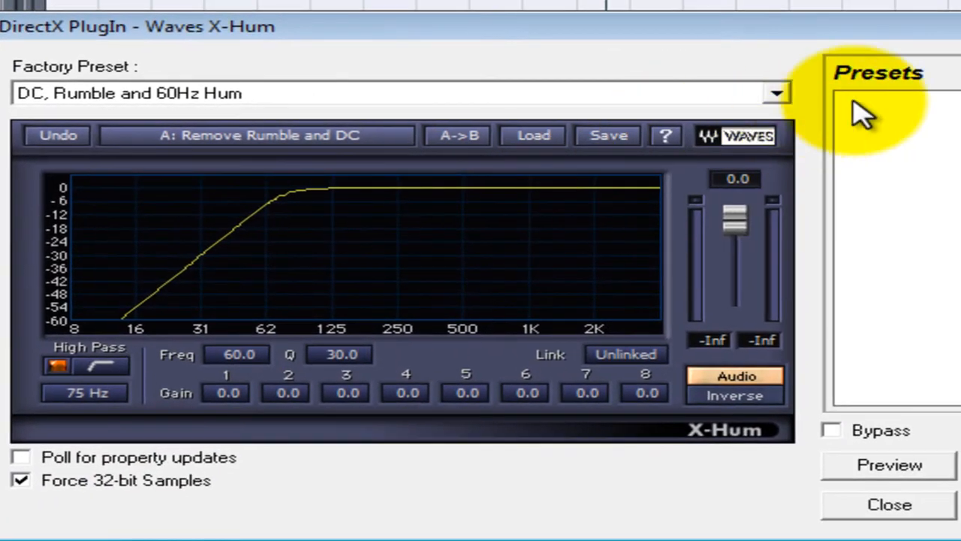
click(775, 95)
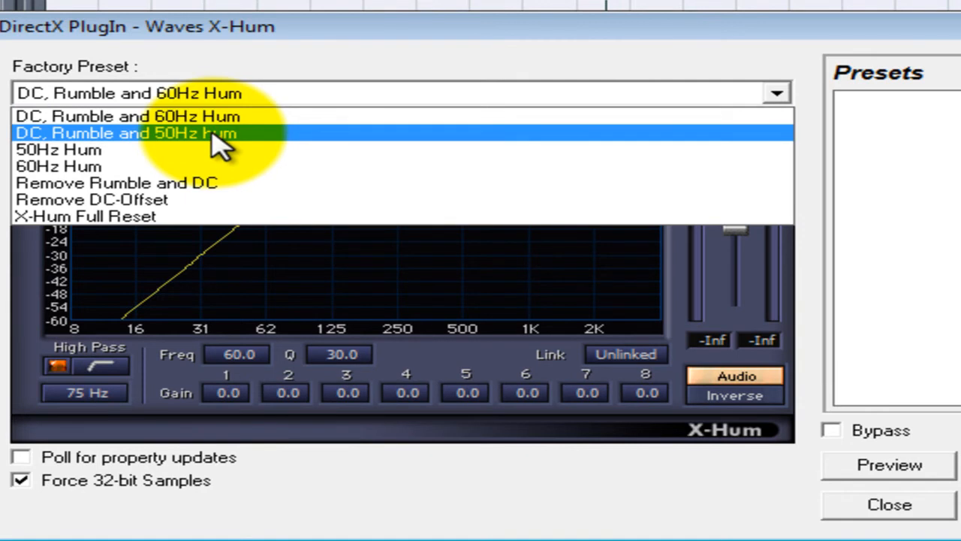
click(218, 138)
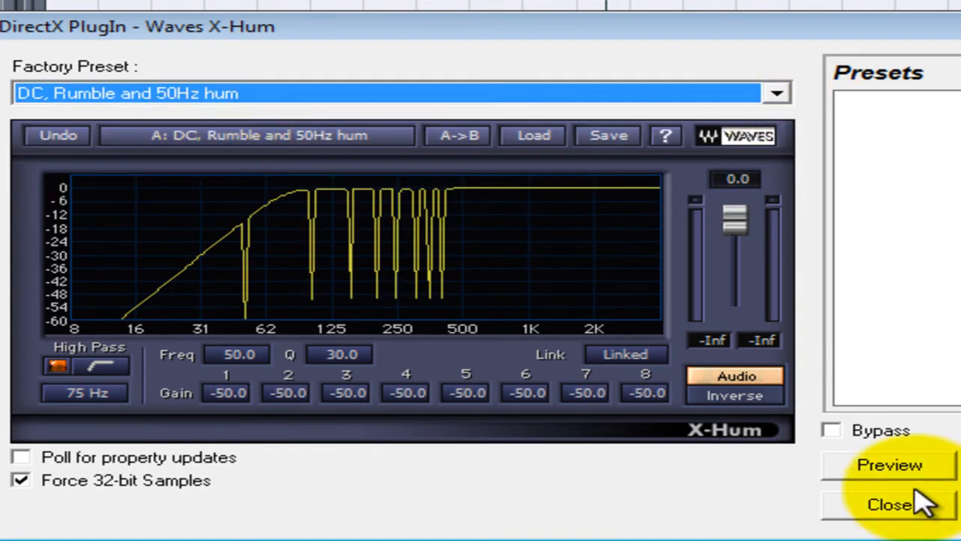
click(886, 469)
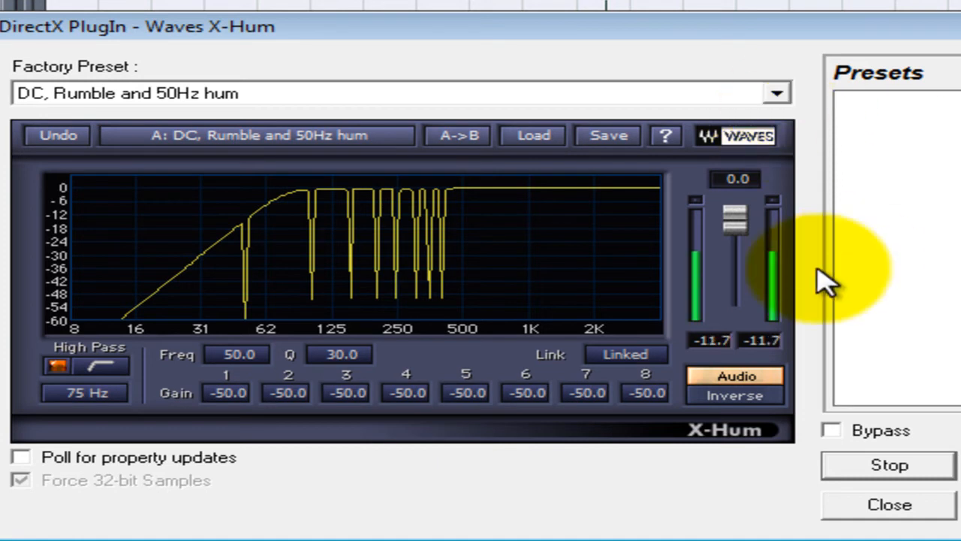
click(776, 94)
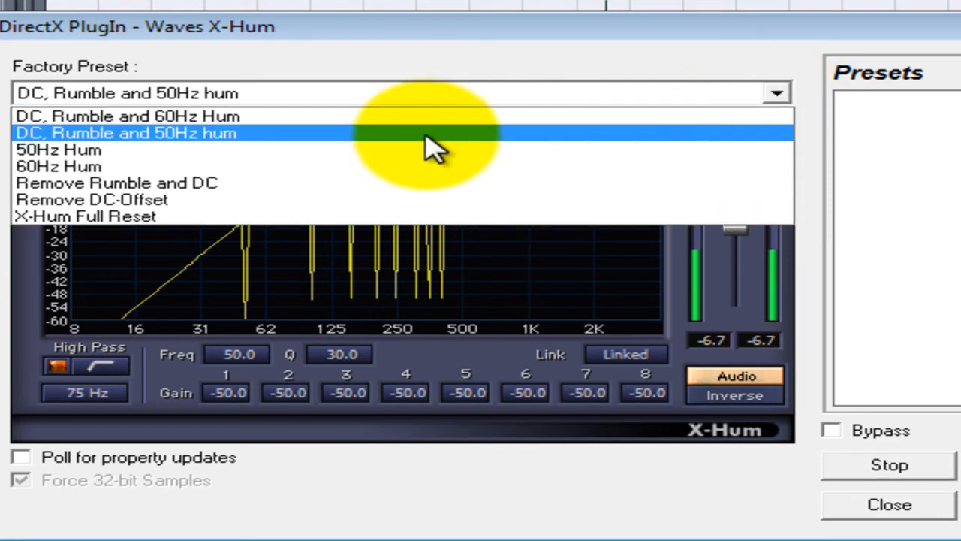
click(212, 184)
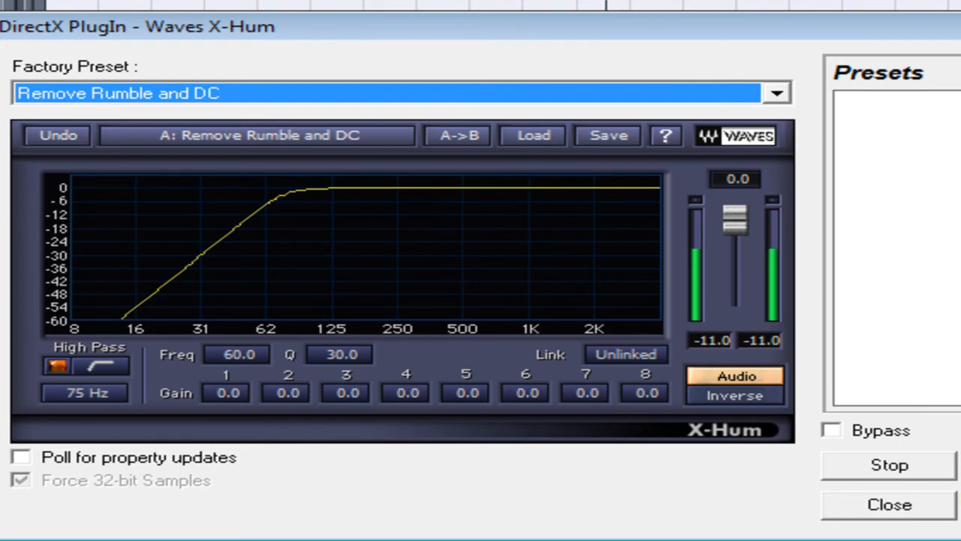
click(960, 465)
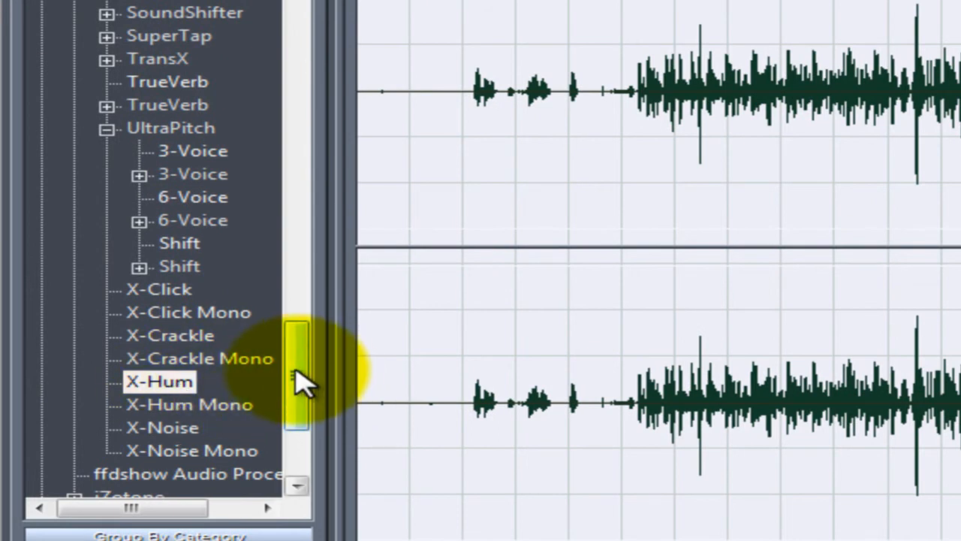
- Apply the DirectX Waves C4 effect to the waveform with the "Rumble and hiss reducer" factory preset
click(107, 129)
drag(316, 406, 292, 107)
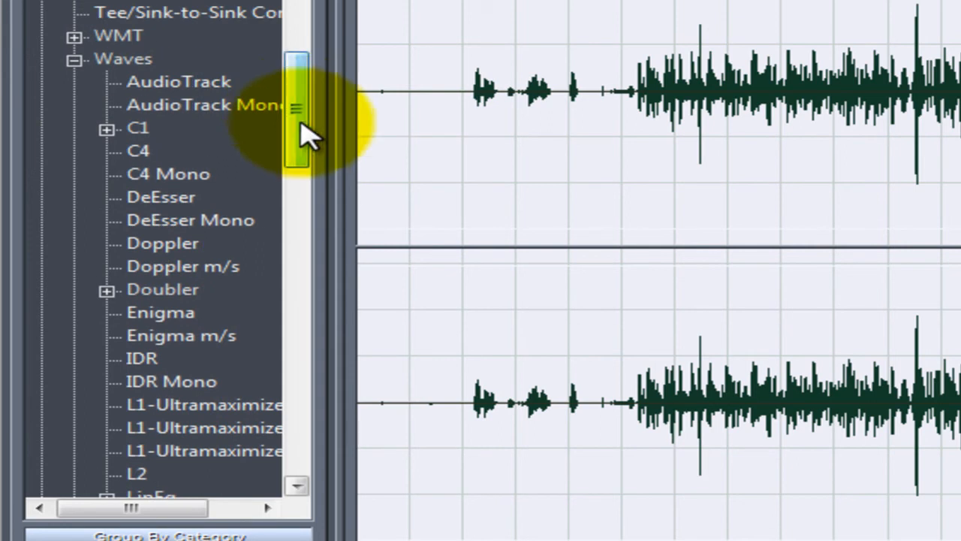
double_click(143, 151)
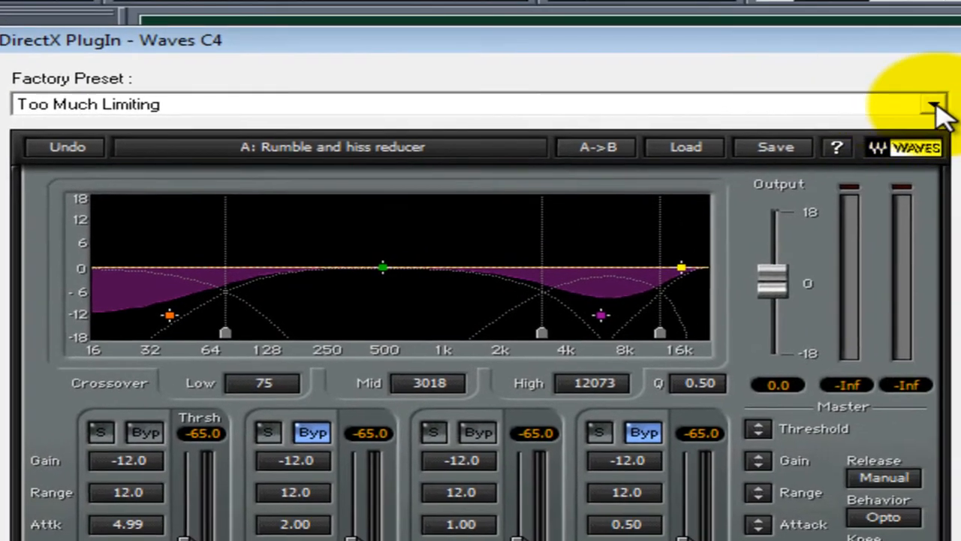
click(935, 106)
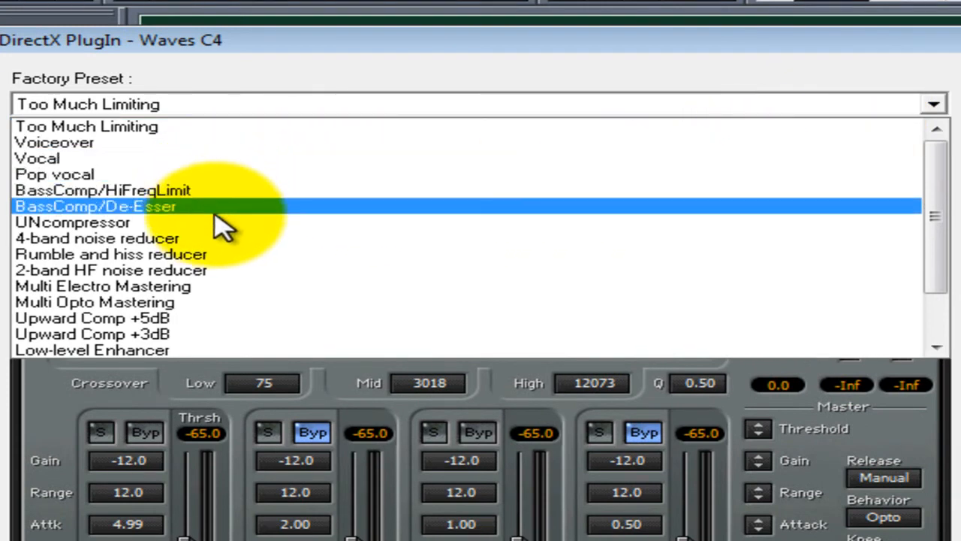
click(197, 256)
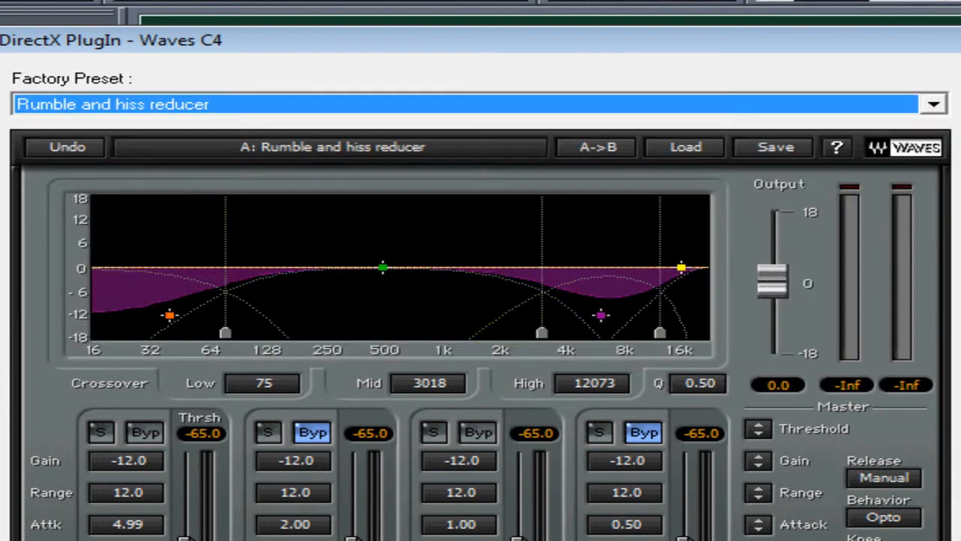
click(498, 540)
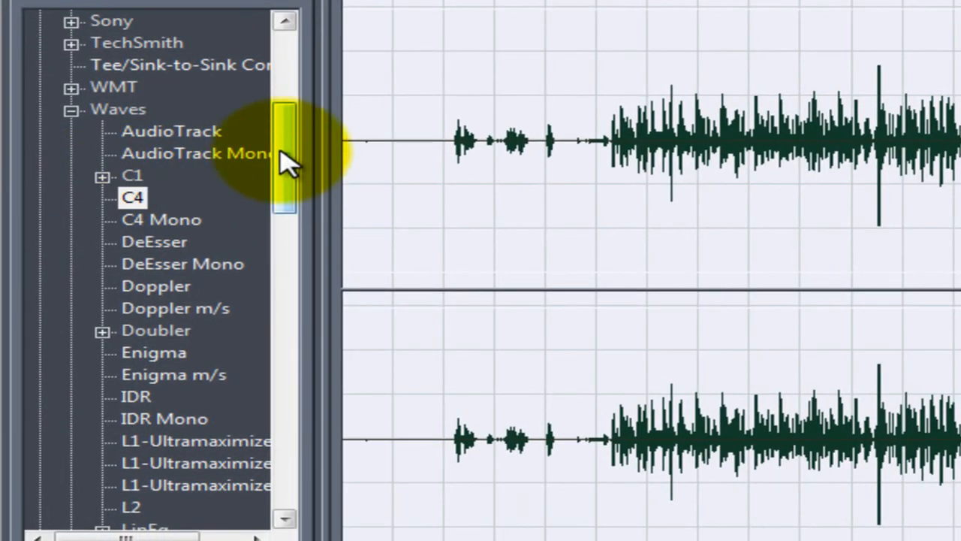
- Open the DirectX Waves RDeEsser effect and load its "Male DeEss Wide" factory preset
drag(76, 201, 79, 215)
drag(289, 178, 286, 311)
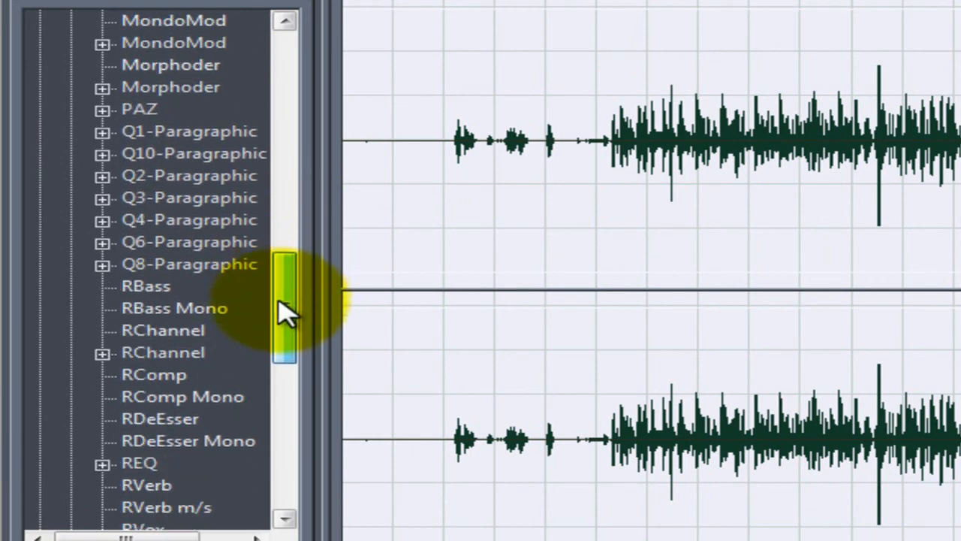
double_click(139, 418)
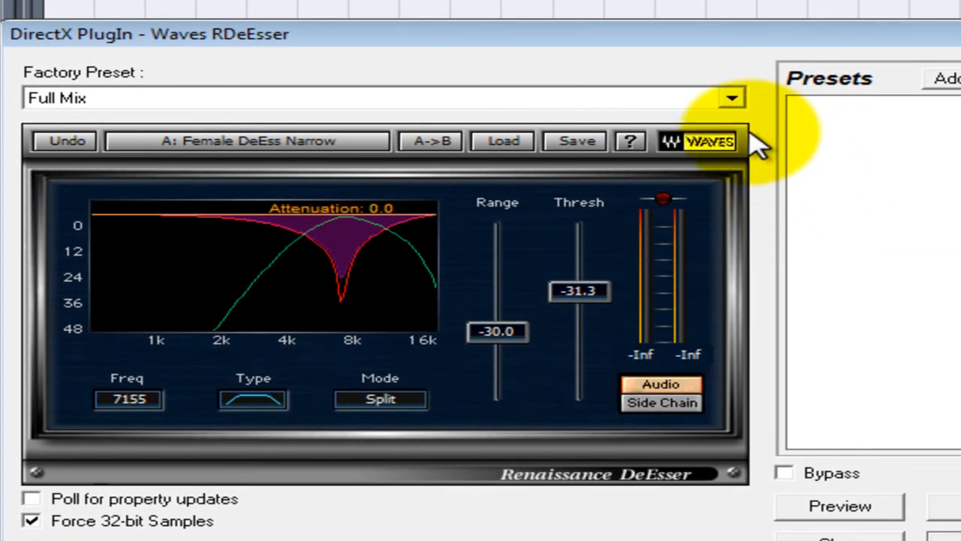
click(732, 100)
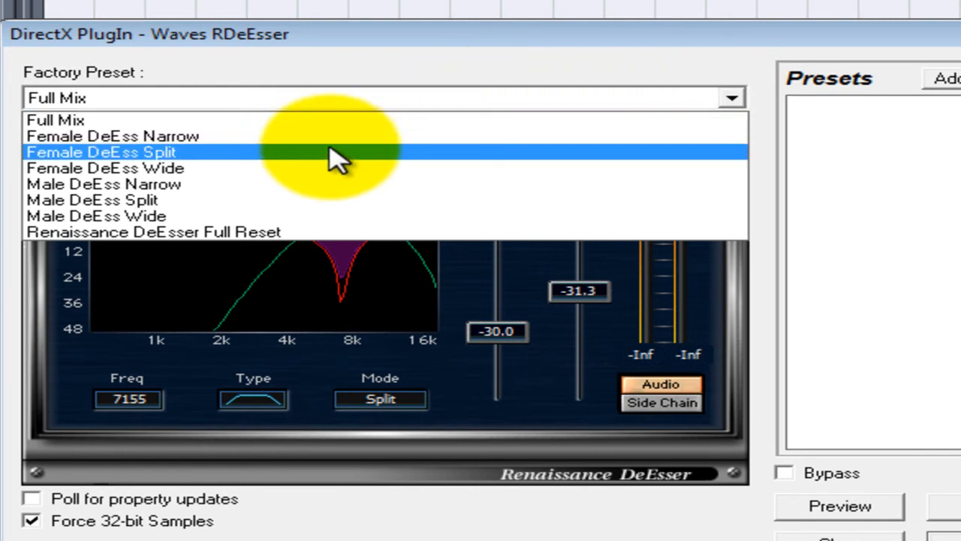
click(162, 218)
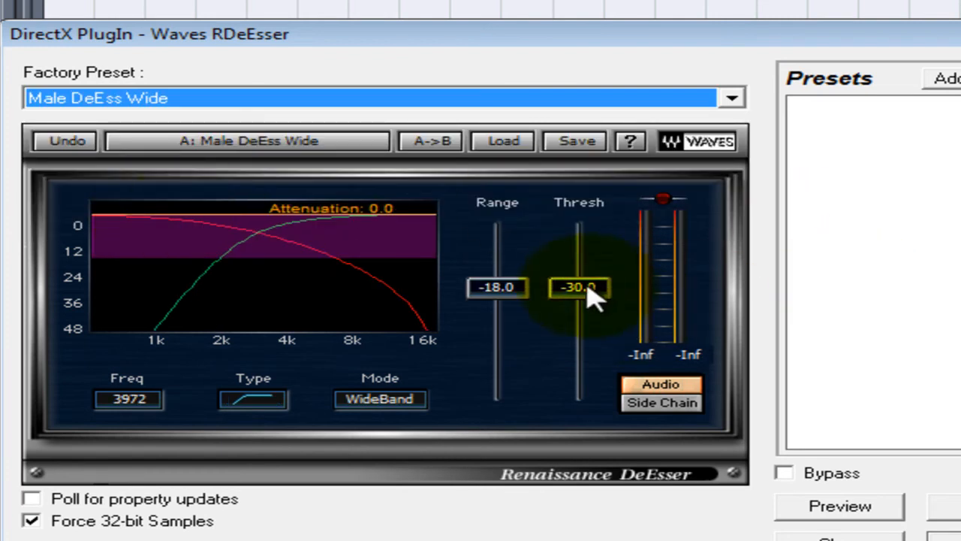
- Set the RDeEsser range to -21.2 and threshold to -31.4 while previewing, and apply the effect to the waveform
drag(593, 296, 595, 293)
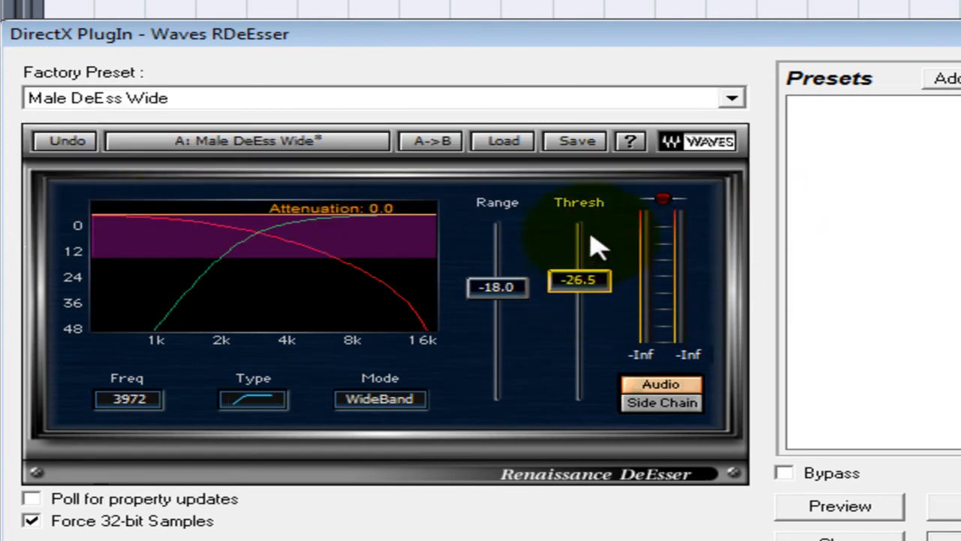
click(873, 509)
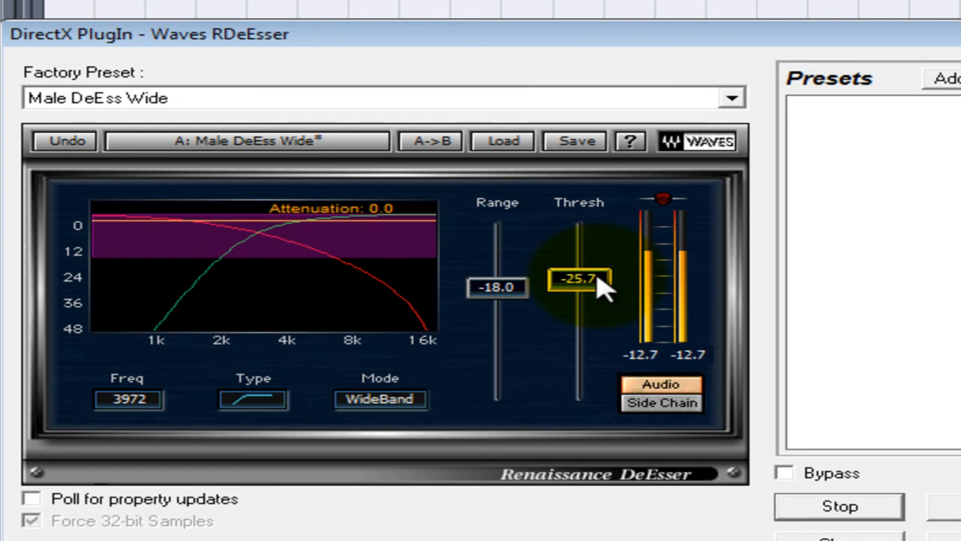
drag(597, 276, 571, 285)
drag(506, 296, 507, 314)
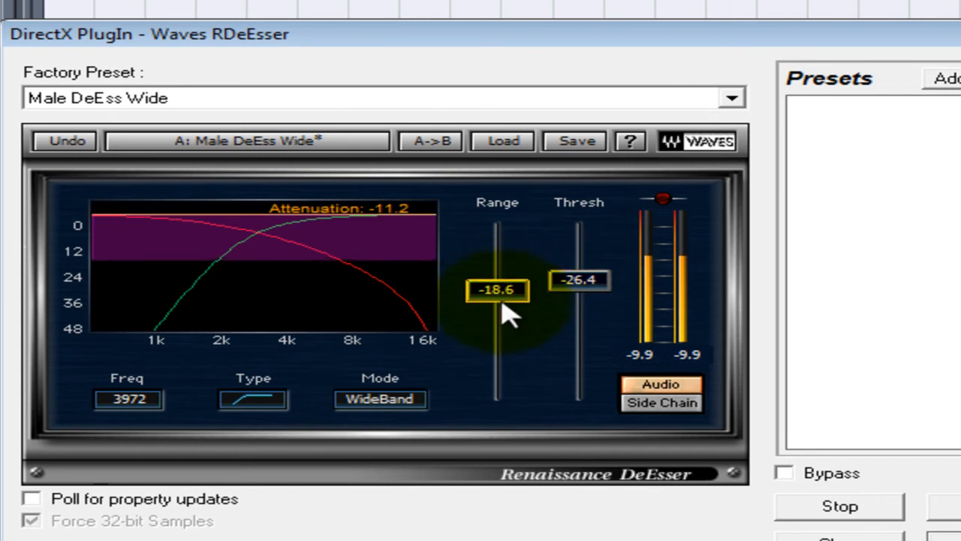
drag(505, 359, 507, 369)
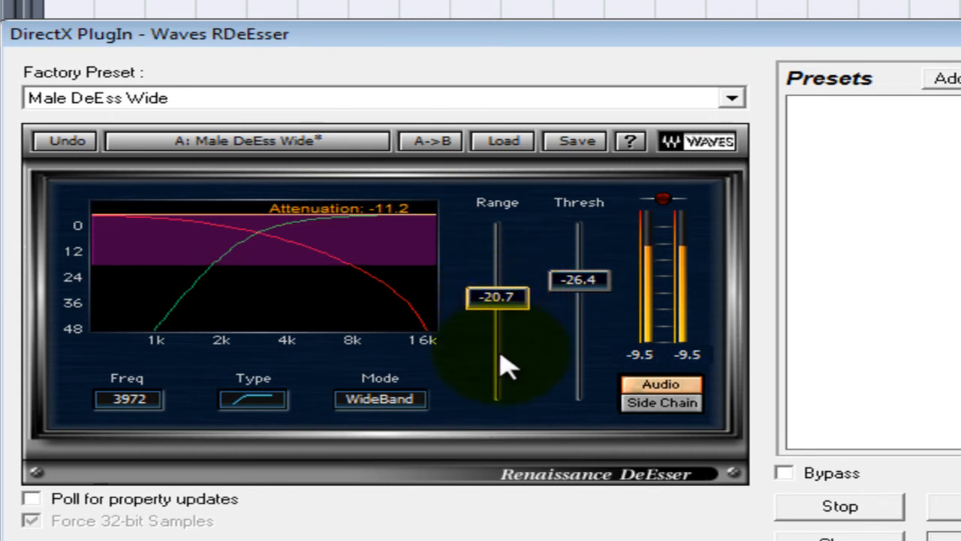
drag(601, 294, 600, 351)
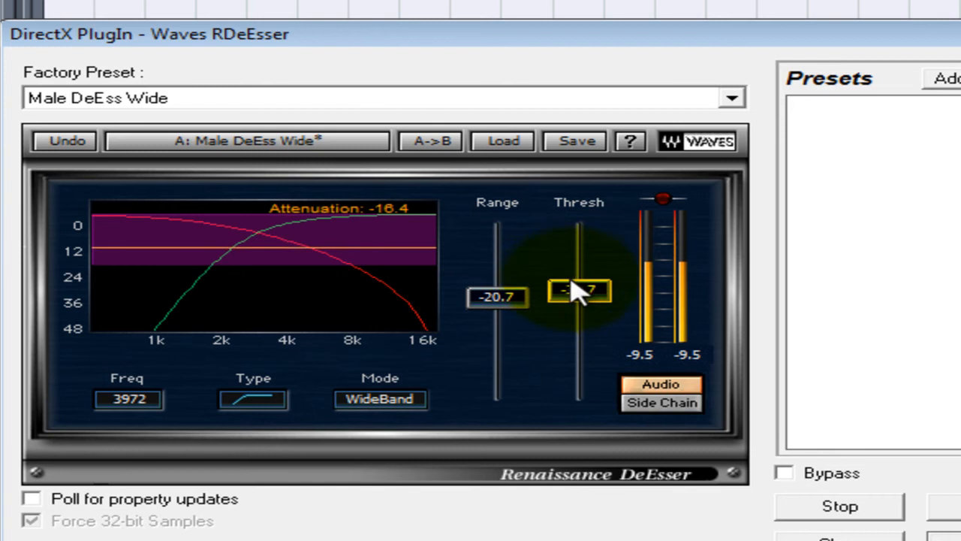
drag(600, 300, 606, 302)
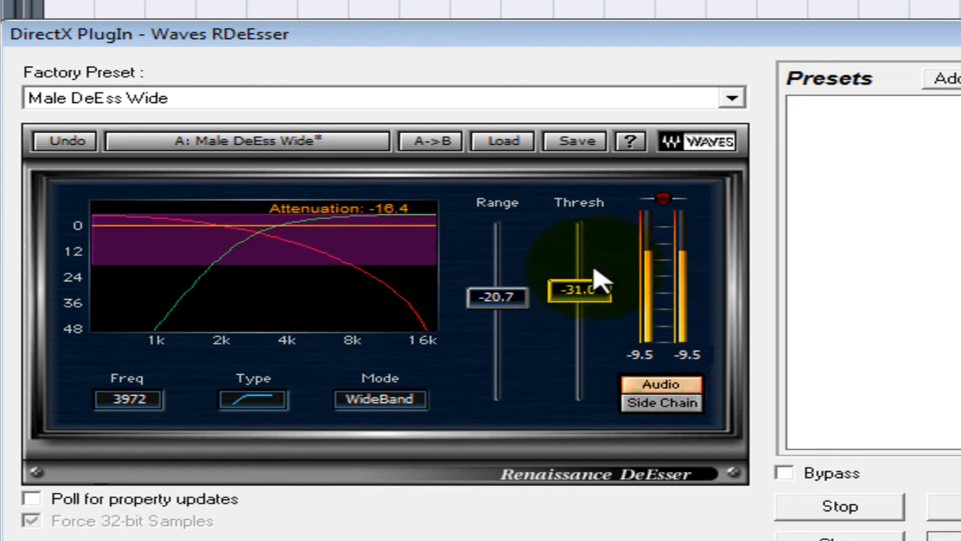
drag(511, 311, 511, 319)
drag(605, 300, 607, 304)
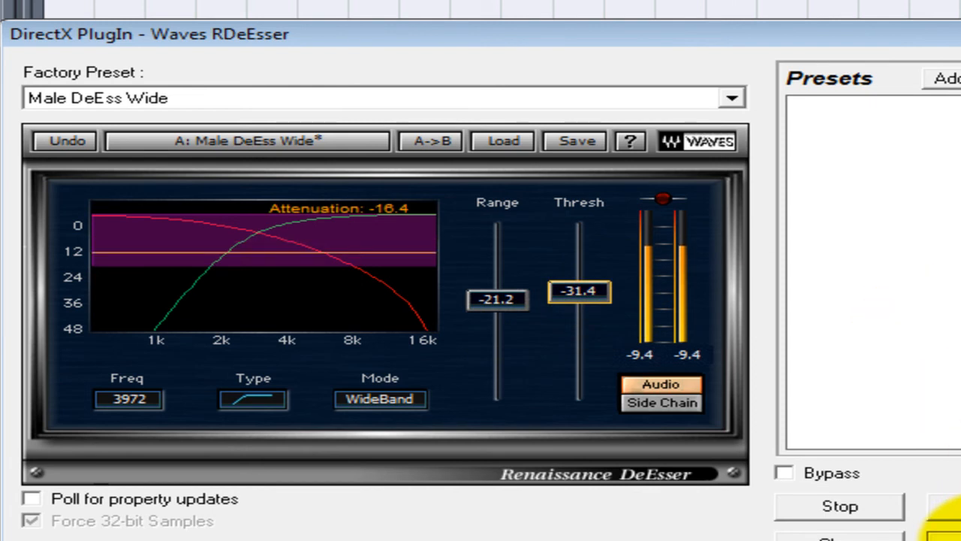
click(945, 512)
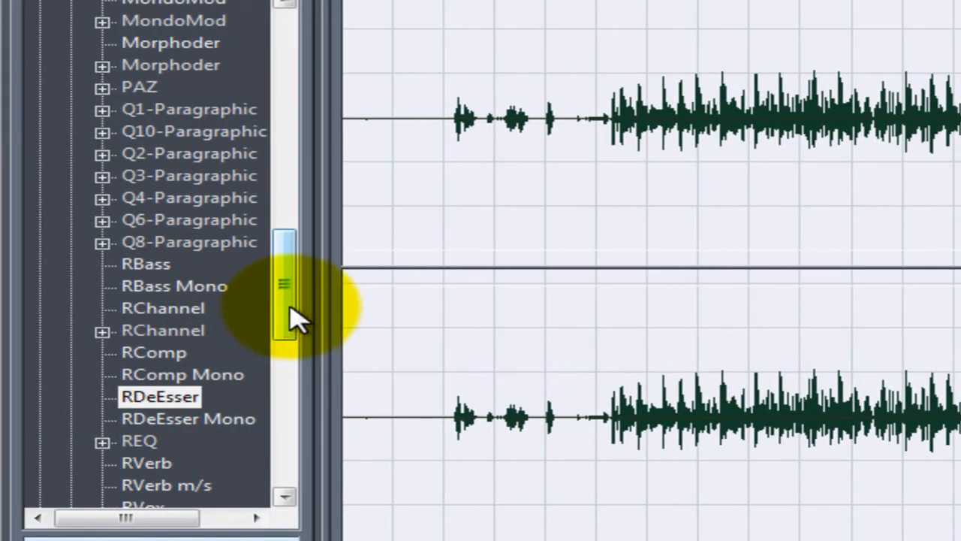
- Apply the DirectX Waves C1 comp effect to the waveform with the "Classic compressor" factory preset
drag(295, 319, 294, 163)
click(96, 199)
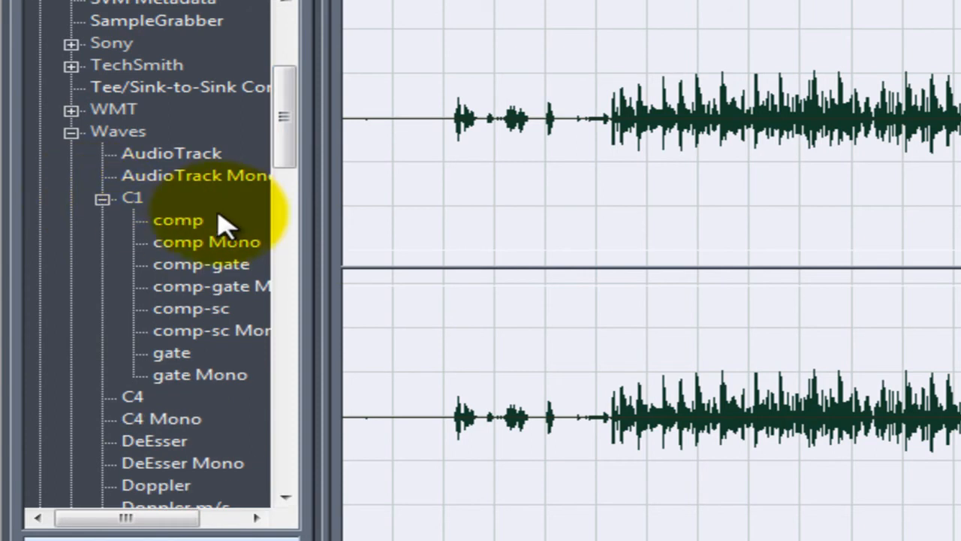
double_click(187, 224)
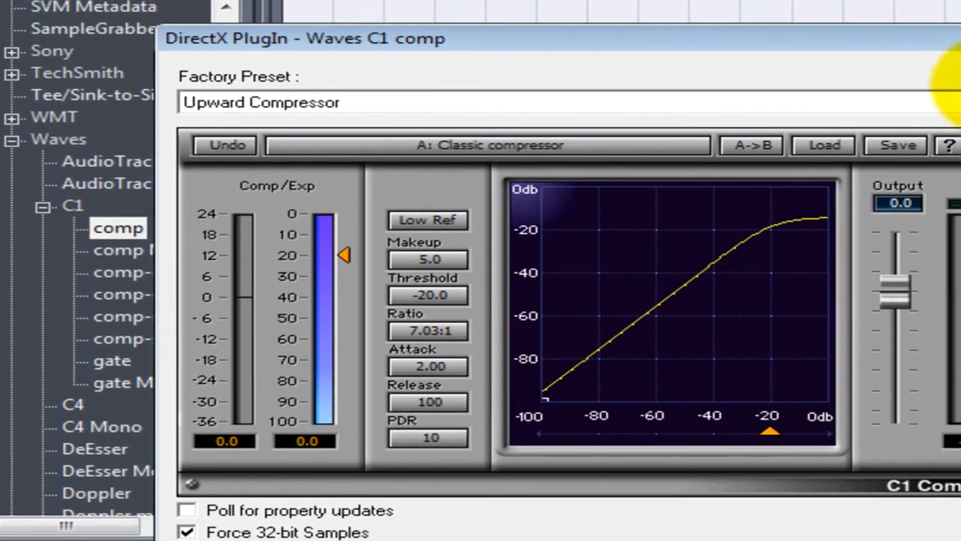
click(893, 121)
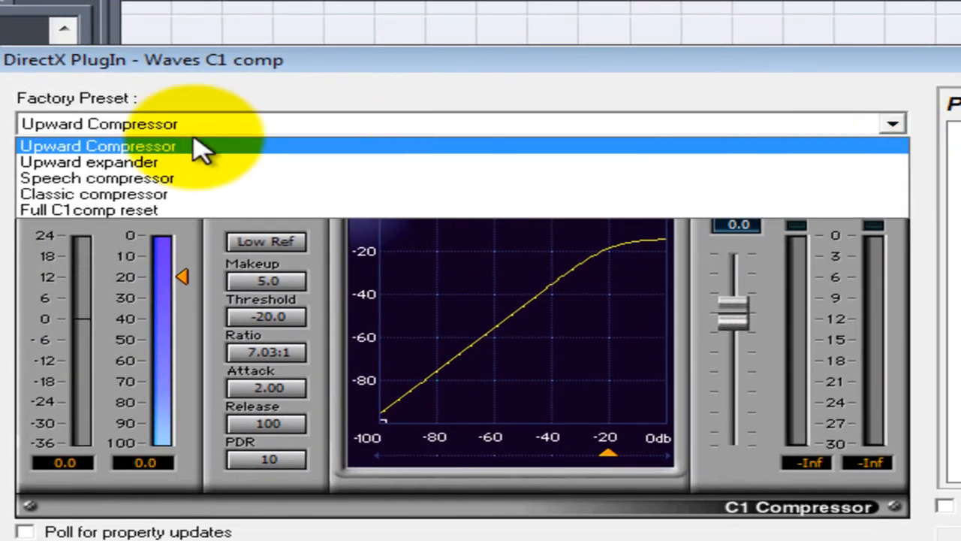
click(160, 195)
key(Return)
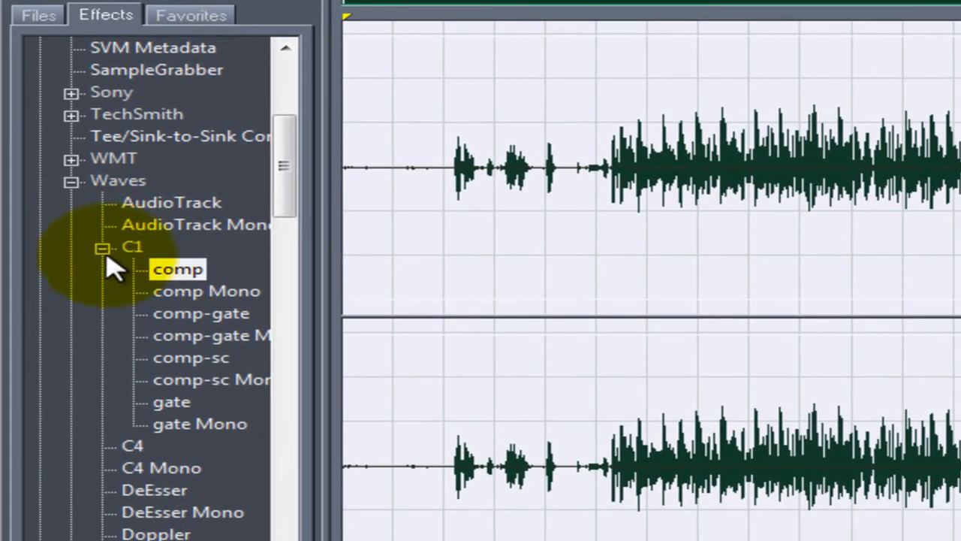
- Apply Hard Limiting with max amplitude -6.5 dB, input boost 1.8 dB, lookahead 7 ms, release 100 ms and linked channels
click(101, 247)
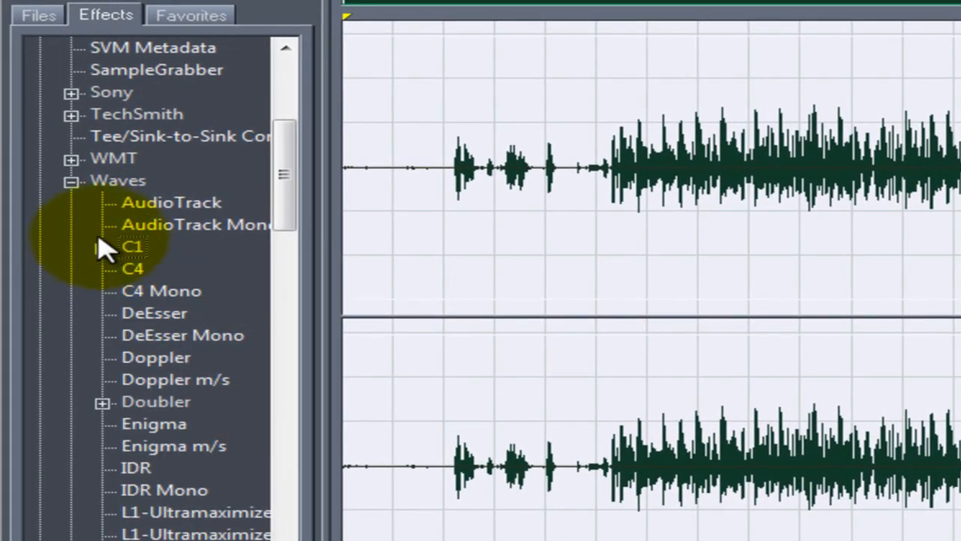
click(72, 181)
scroll(79, 197, up, 2)
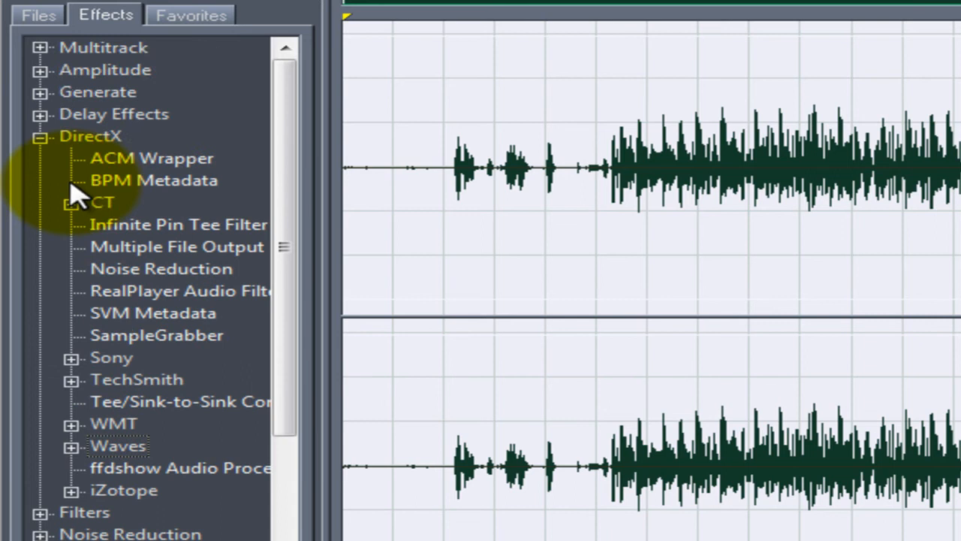
click(41, 137)
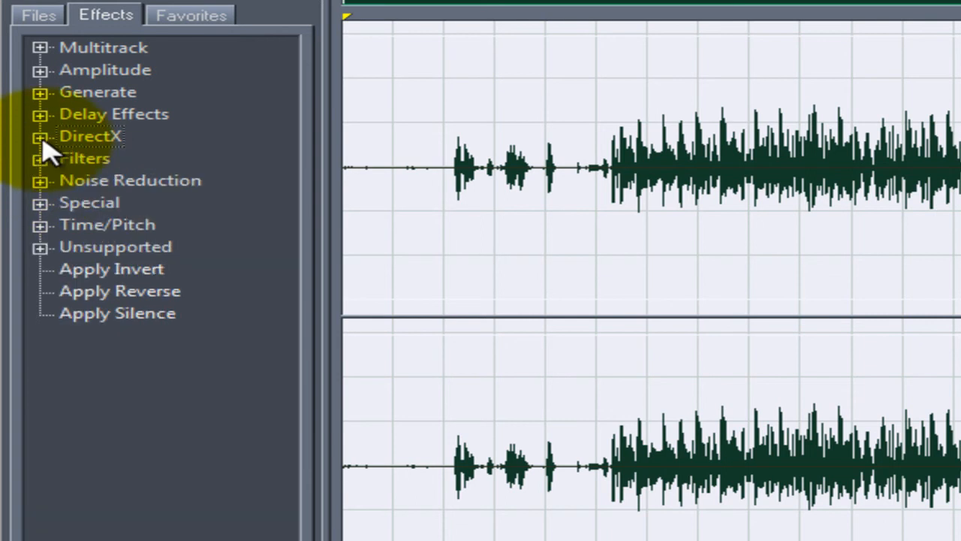
click(40, 71)
double_click(151, 202)
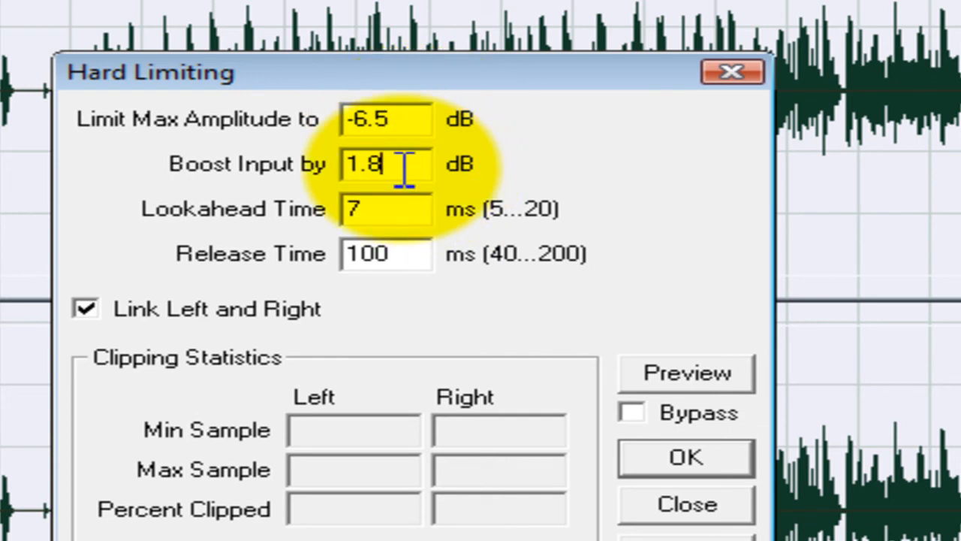
click(409, 210)
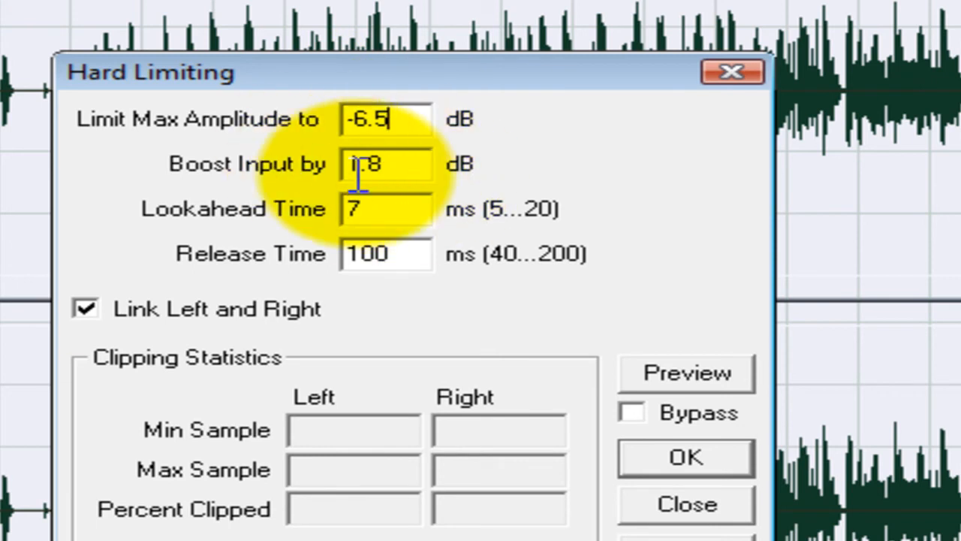
click(709, 457)
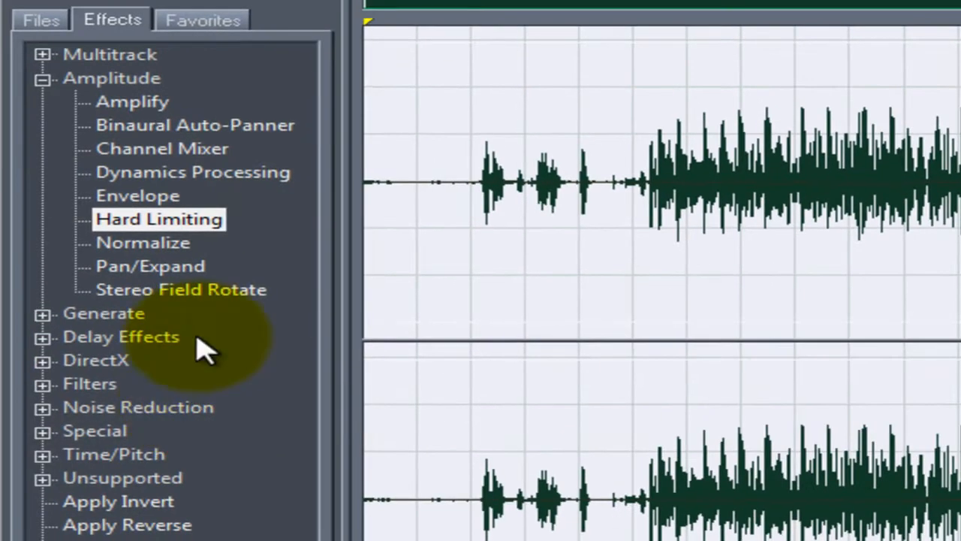
- Normalize the waveform to 60% with both channels normalized equally
double_click(164, 248)
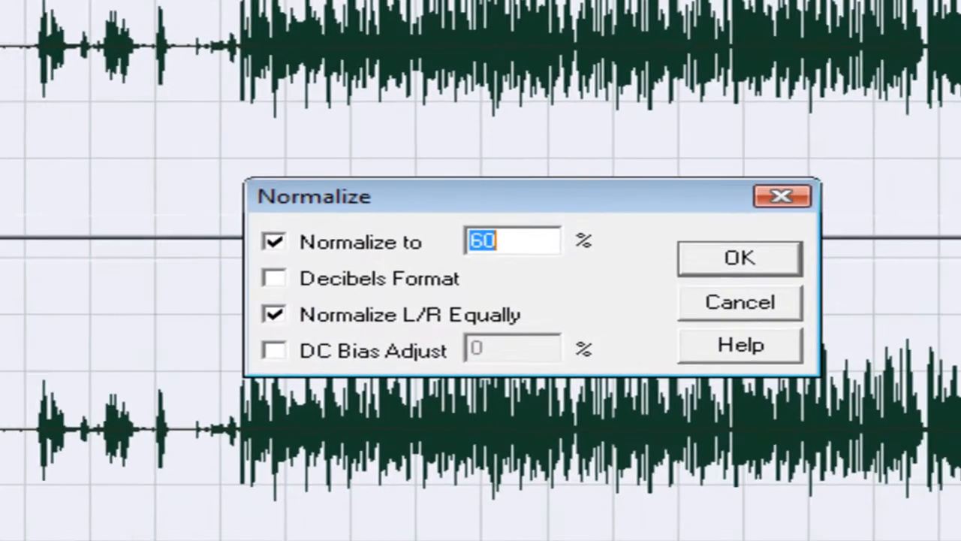
click(417, 214)
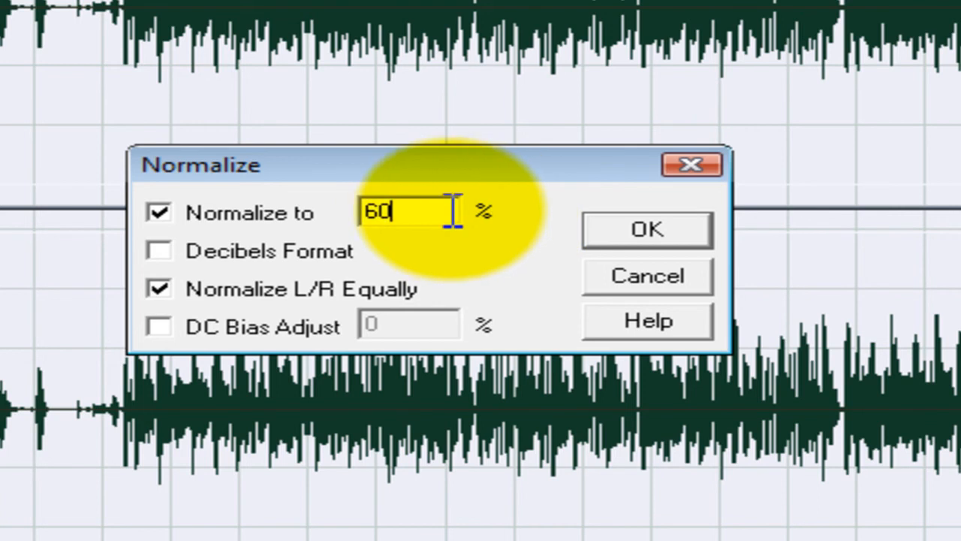
click(651, 233)
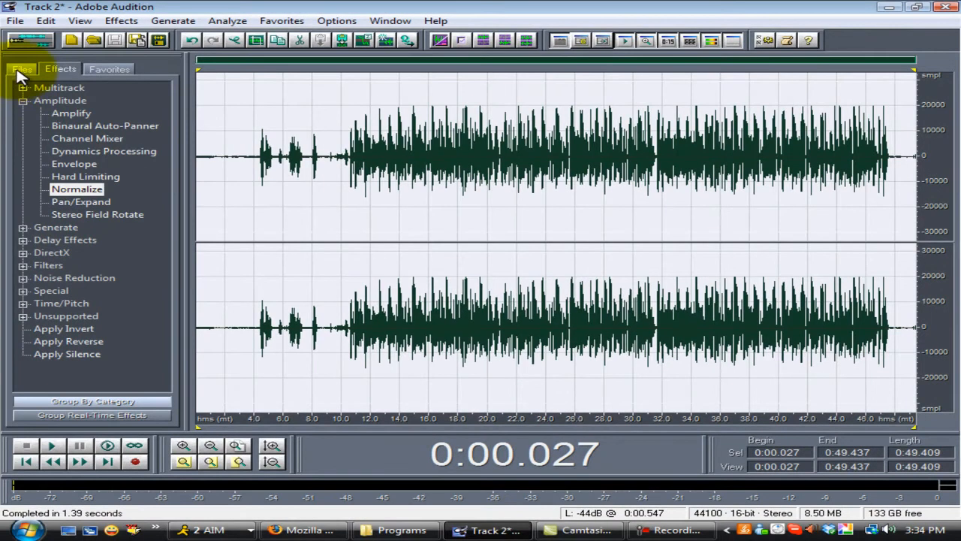
- Return to the Multitrack View and play the session from the start to hear Track 2 with the backing music
click(20, 70)
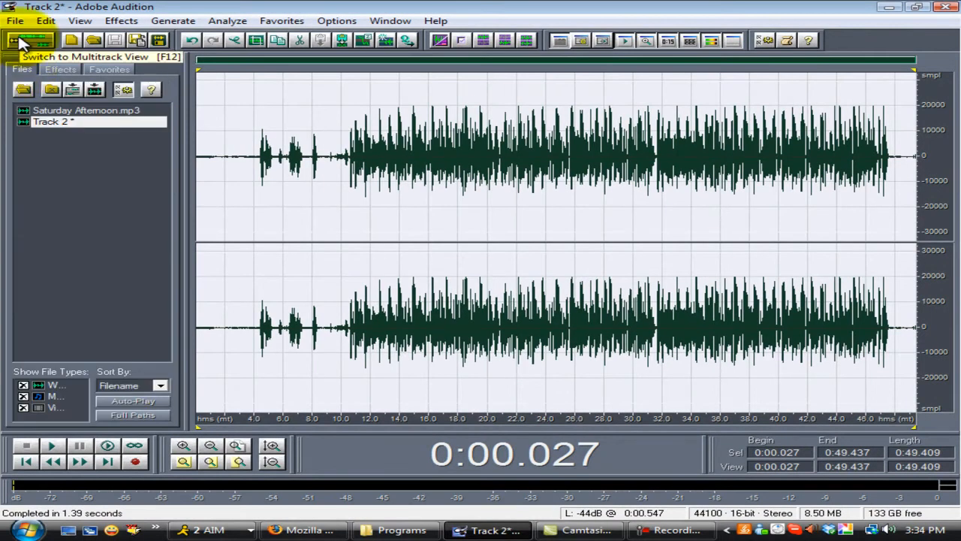
click(23, 44)
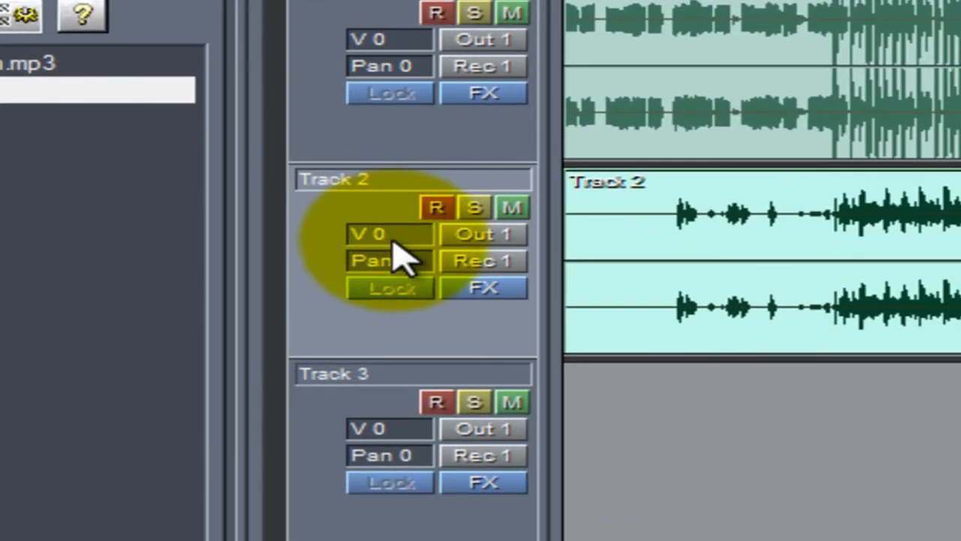
drag(361, 228, 420, 259)
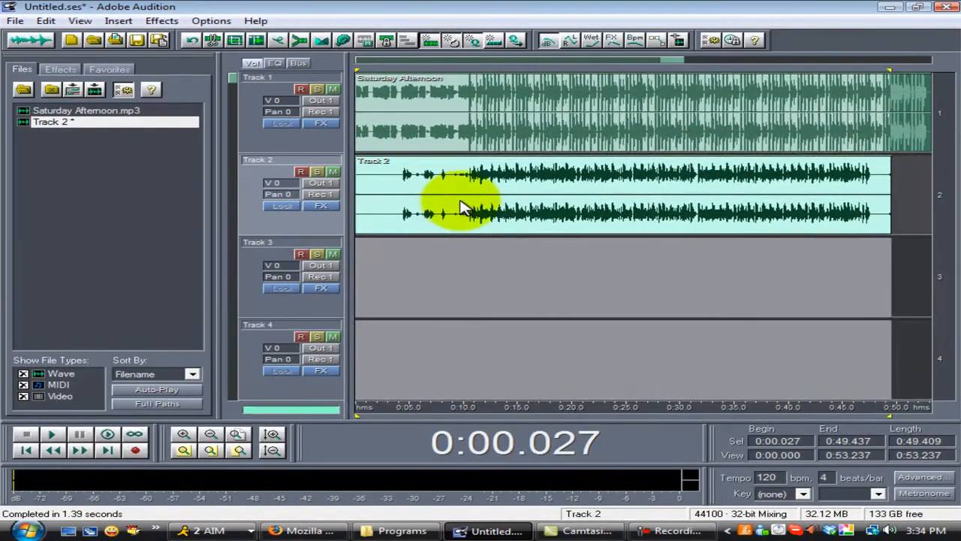
click(463, 199)
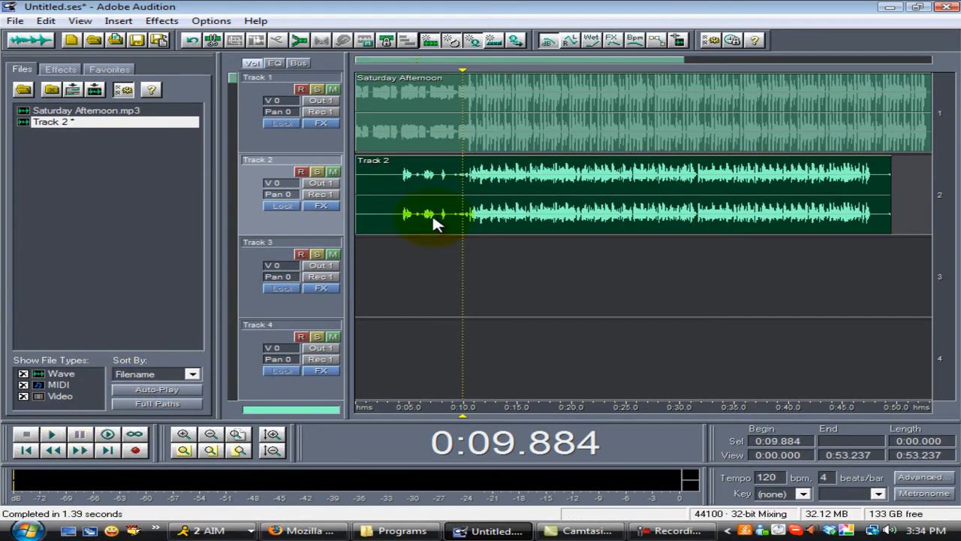
click(51, 448)
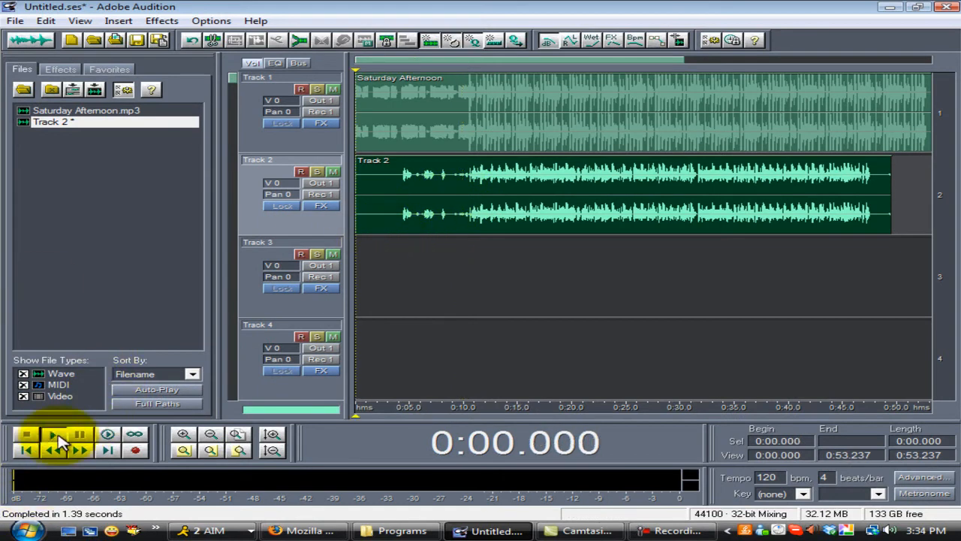
- Play the multitrack session from the start through Track 2's vocals, dismissing the chat notification, and stop near 0:47
click(57, 437)
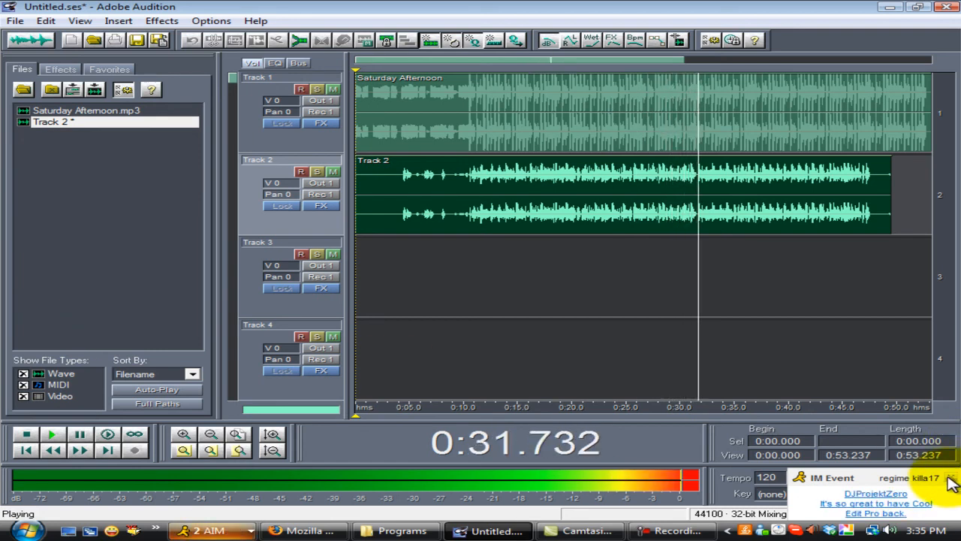
click(951, 481)
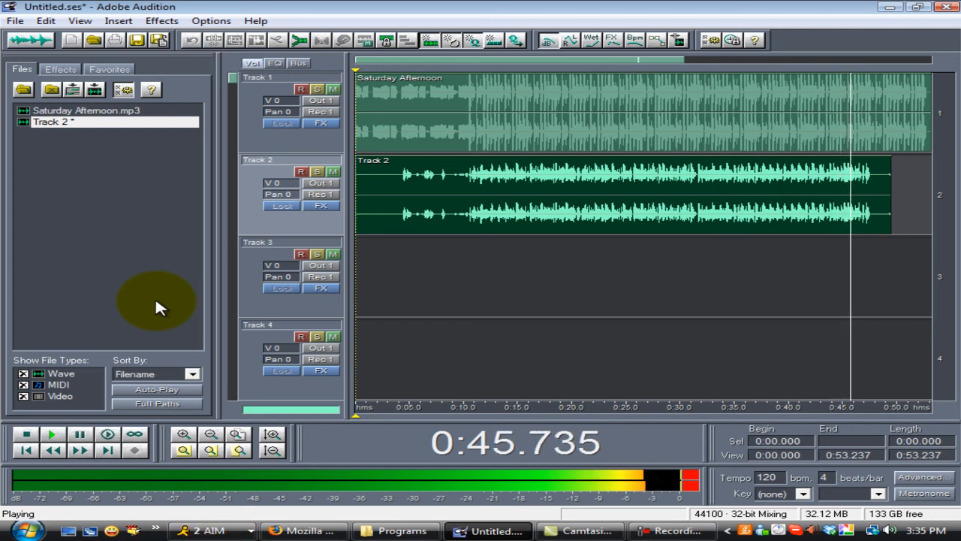
click(29, 434)
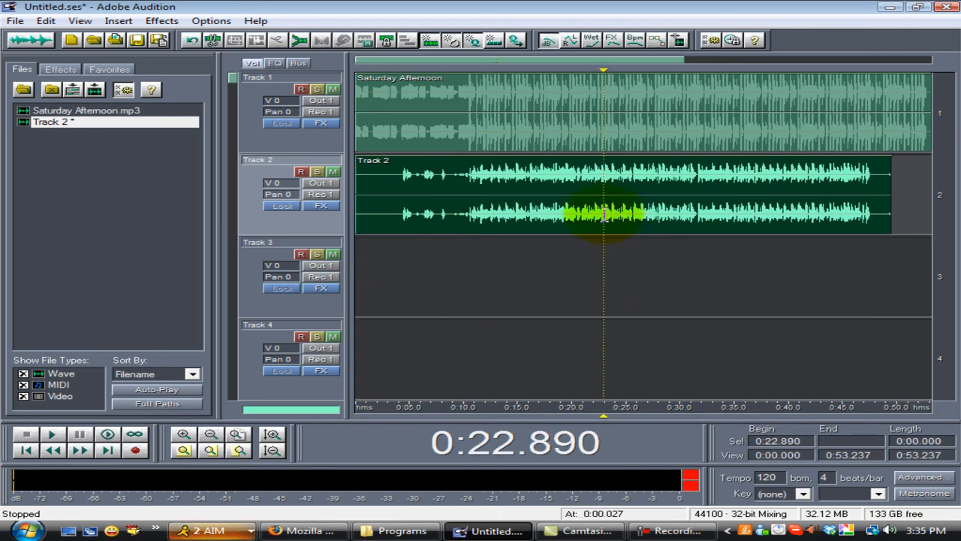
- Open the Track 2 clip in the Edit View, zoom in on its waveform and briefly play it from about 0:14.5
double_click(605, 214)
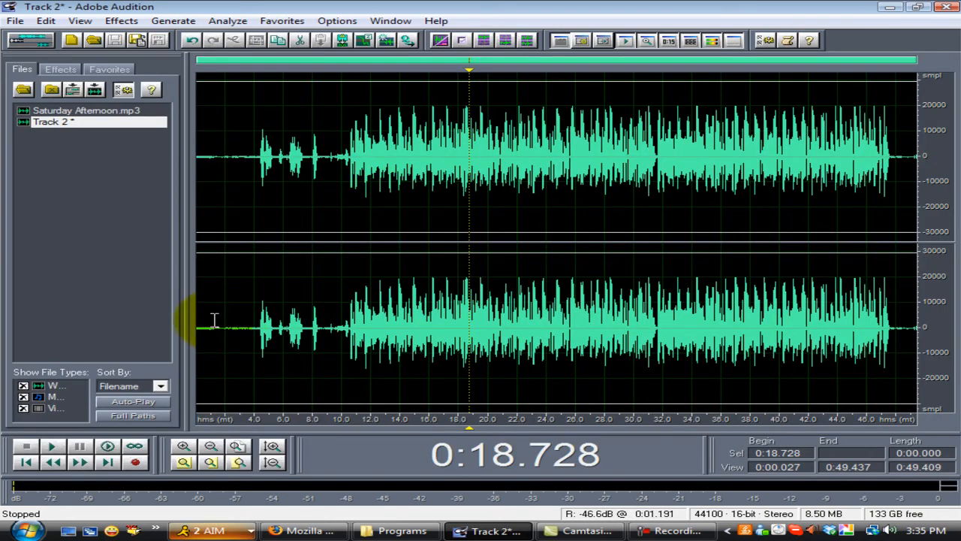
click(644, 531)
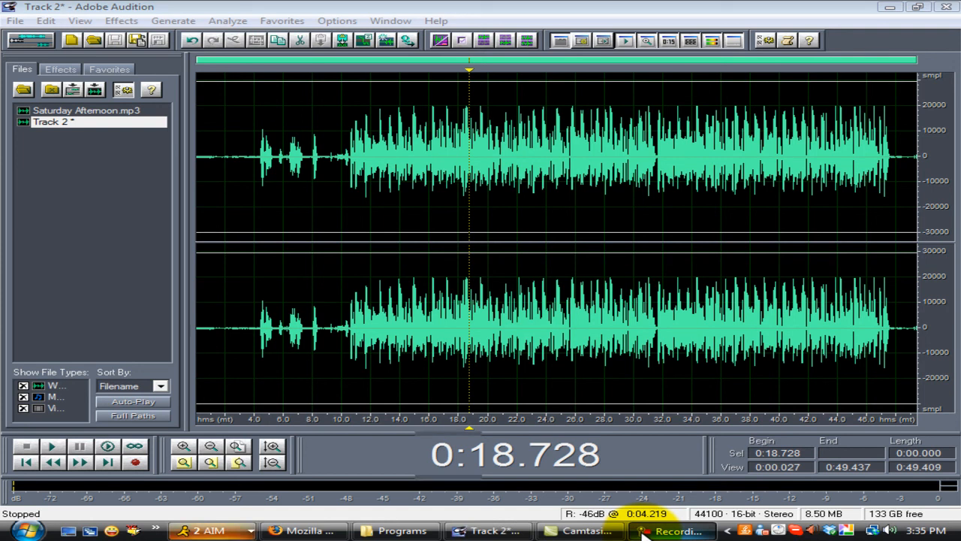
click(646, 534)
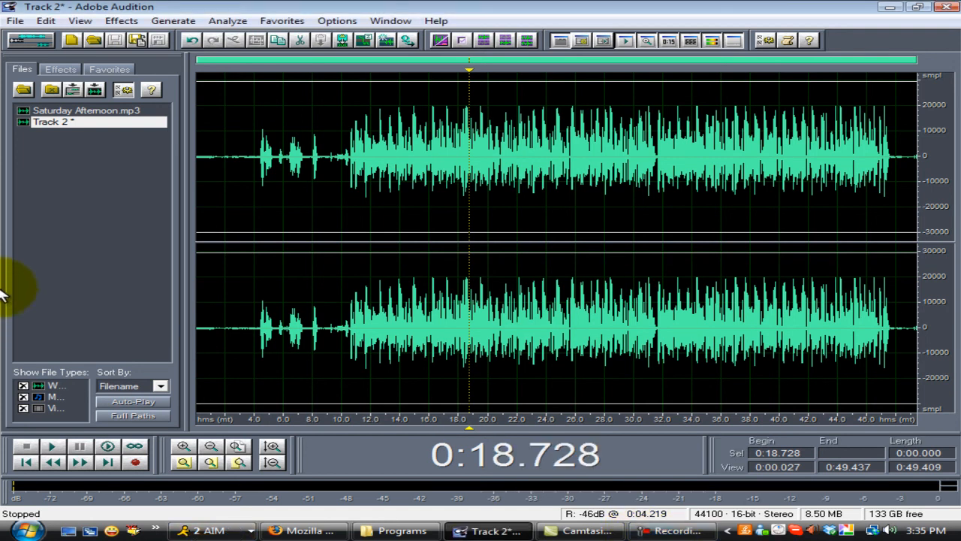
click(65, 263)
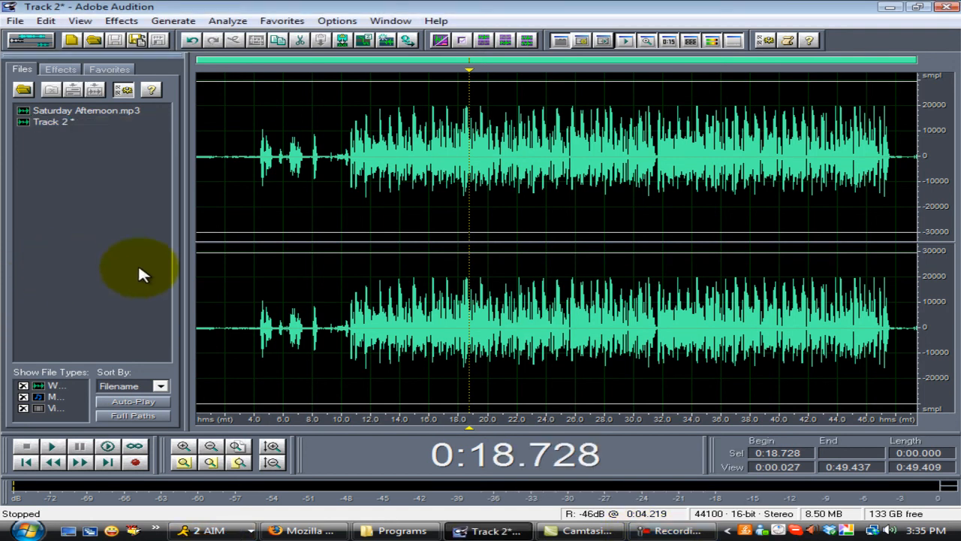
click(184, 446)
drag(565, 65, 438, 67)
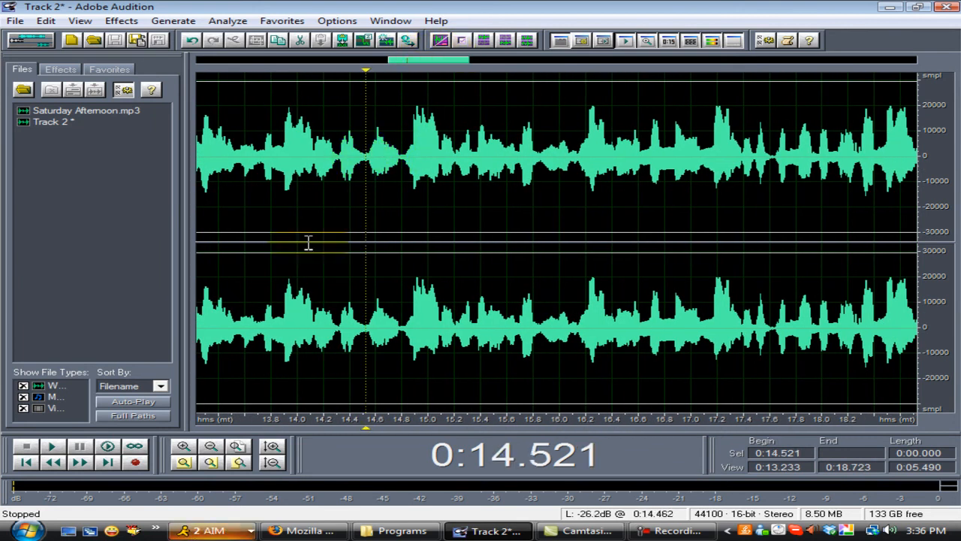
click(53, 453)
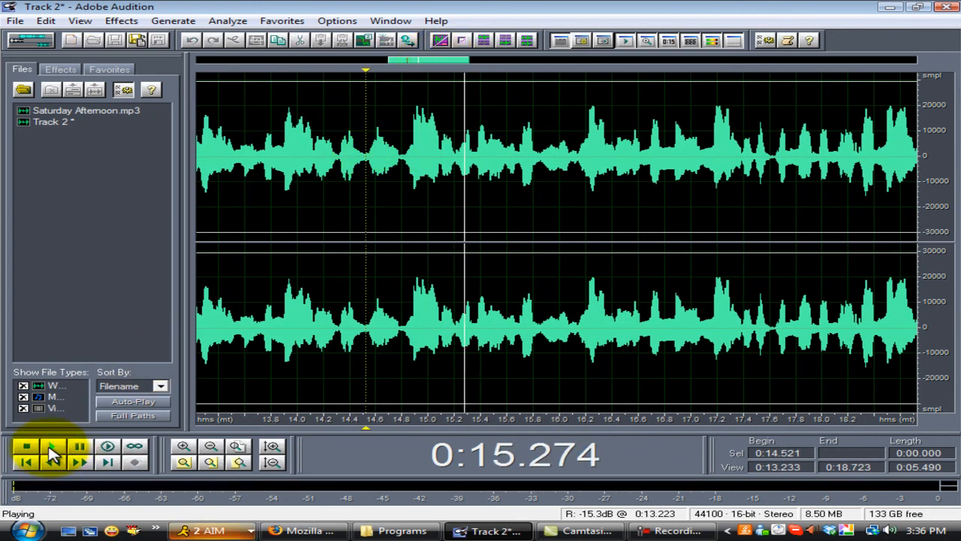
click(46, 451)
click(27, 448)
- Select the short breath sound in the waveform from 0:20.412 to 0:20.920 and play the selection
drag(429, 62, 516, 64)
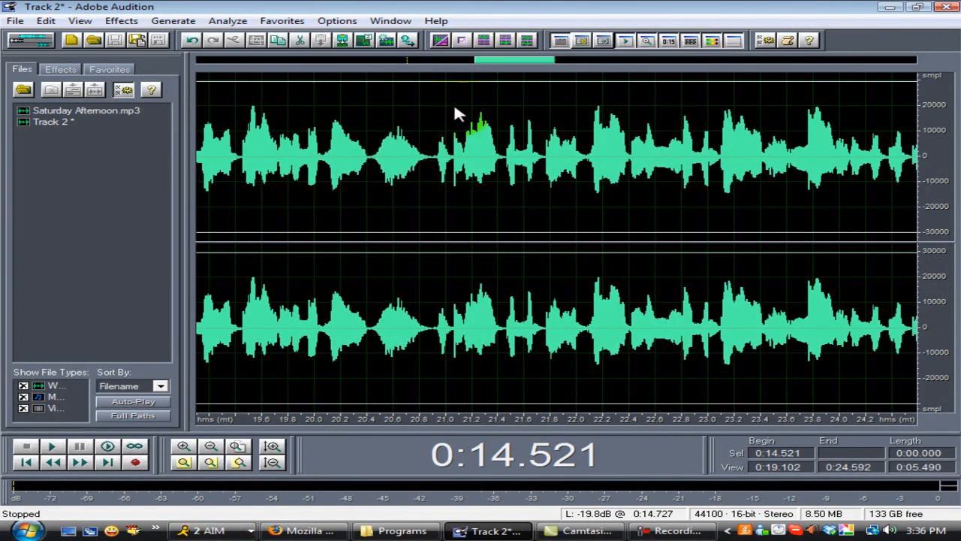
drag(368, 159, 435, 157)
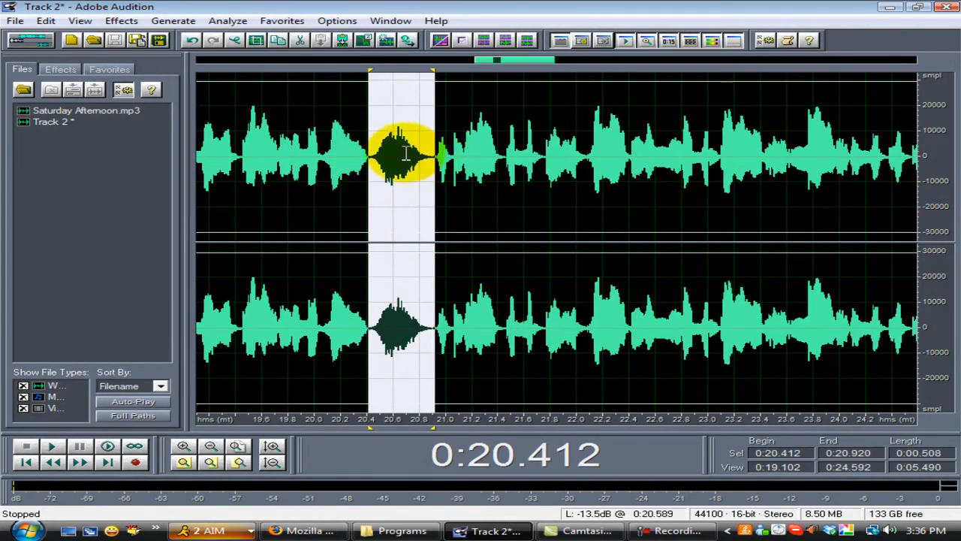
click(53, 453)
click(53, 453)
click(52, 454)
- Apply Amplify with the 10dB Cut preset to the selected breath, then play the passage from 0:19.782
click(60, 69)
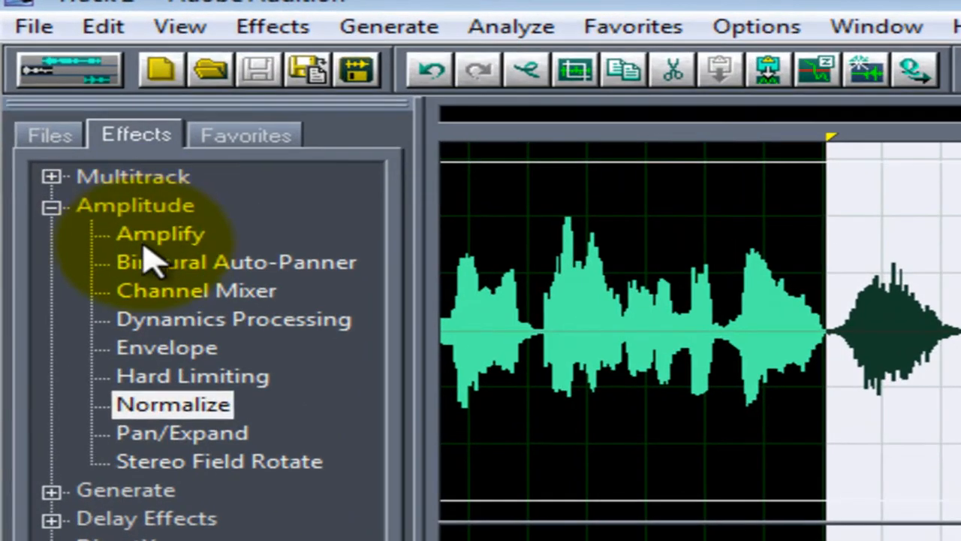
double_click(146, 236)
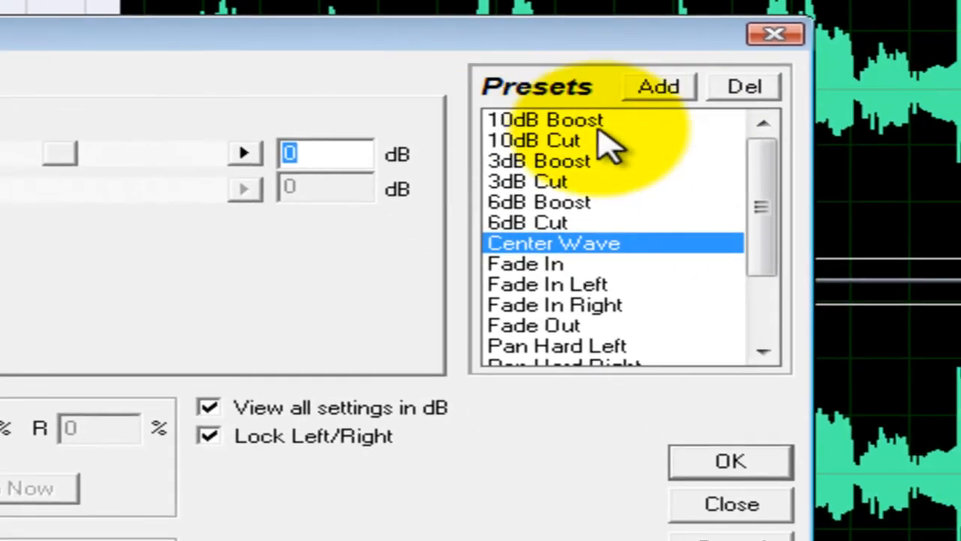
click(572, 142)
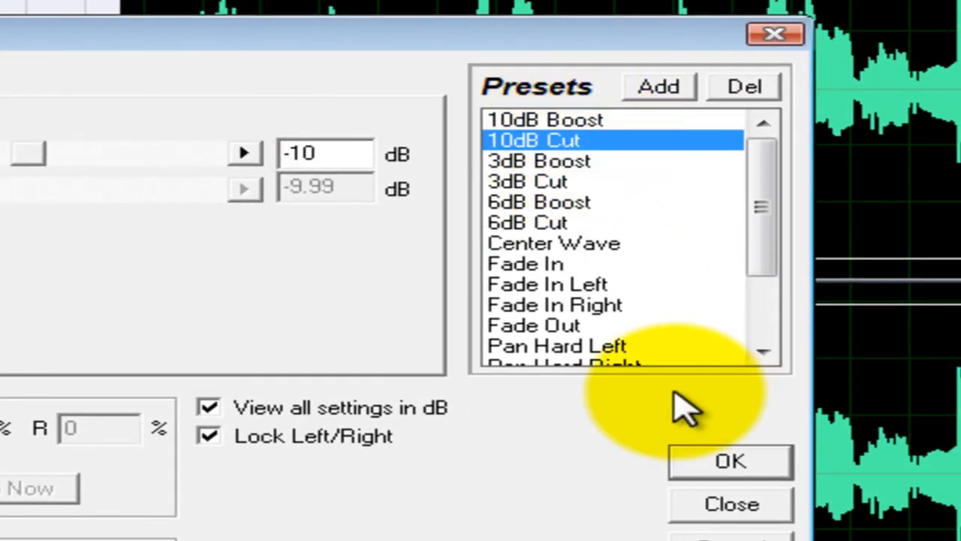
click(732, 462)
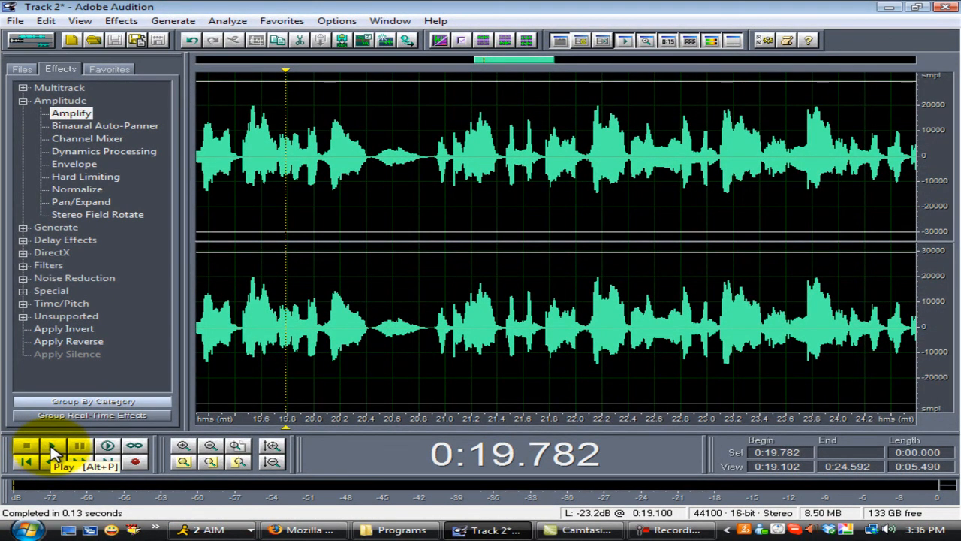
click(53, 451)
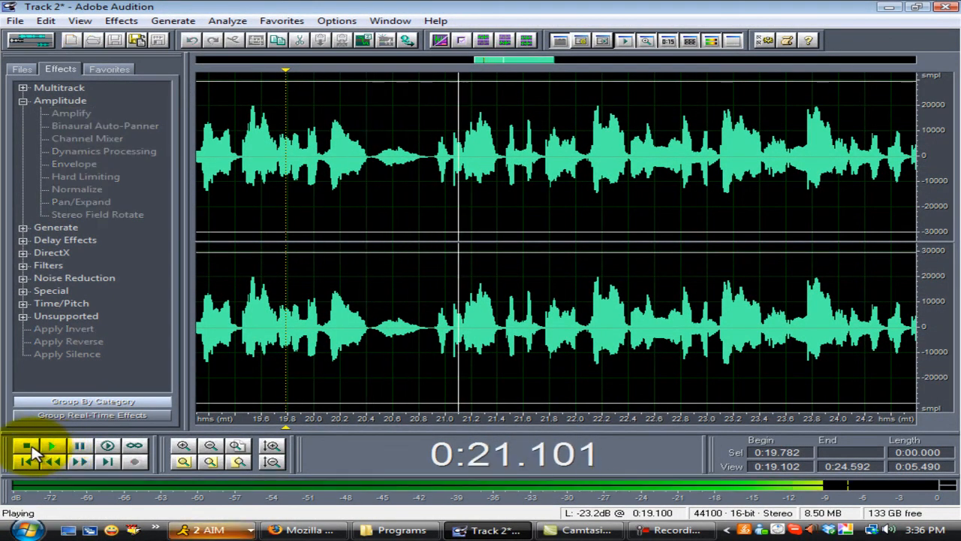
click(34, 446)
- Reselect the breath from 0:20.419 to 0:20.891 and lower it further with Amplify's 3dB Cut preset
drag(369, 160, 430, 160)
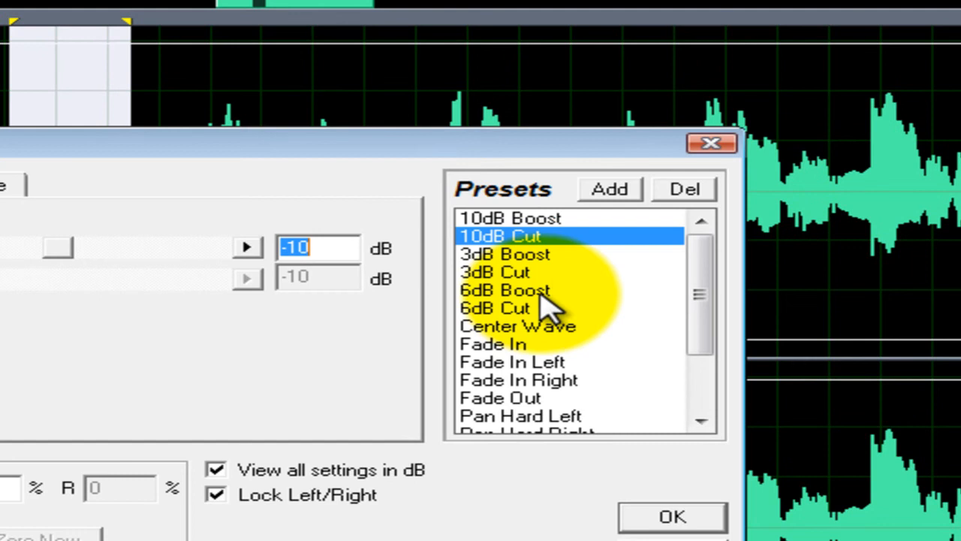
click(536, 256)
click(528, 274)
click(640, 525)
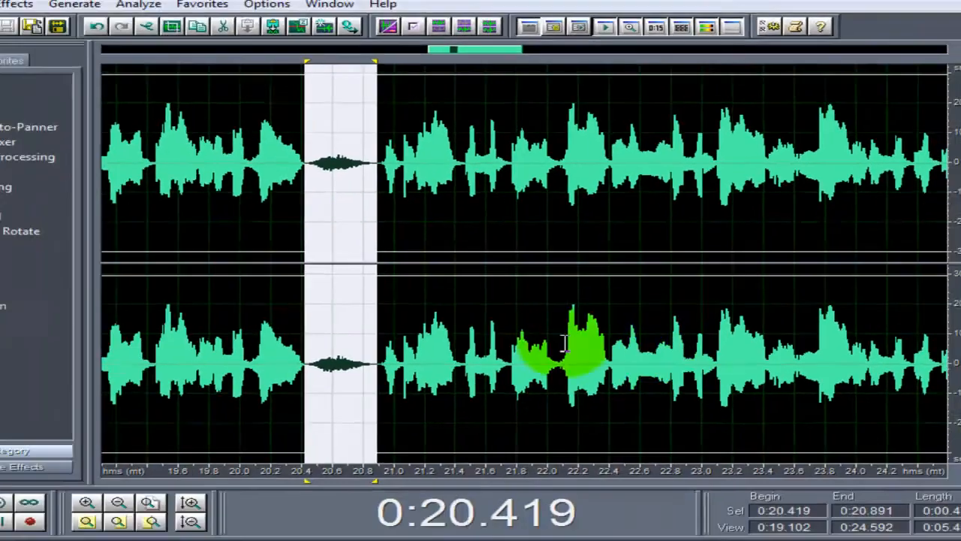
- Select and play the breath from 0:28.636 to 0:28.958, then reduce its level with a negative Amplify value
drag(523, 68, 637, 64)
drag(477, 154, 518, 154)
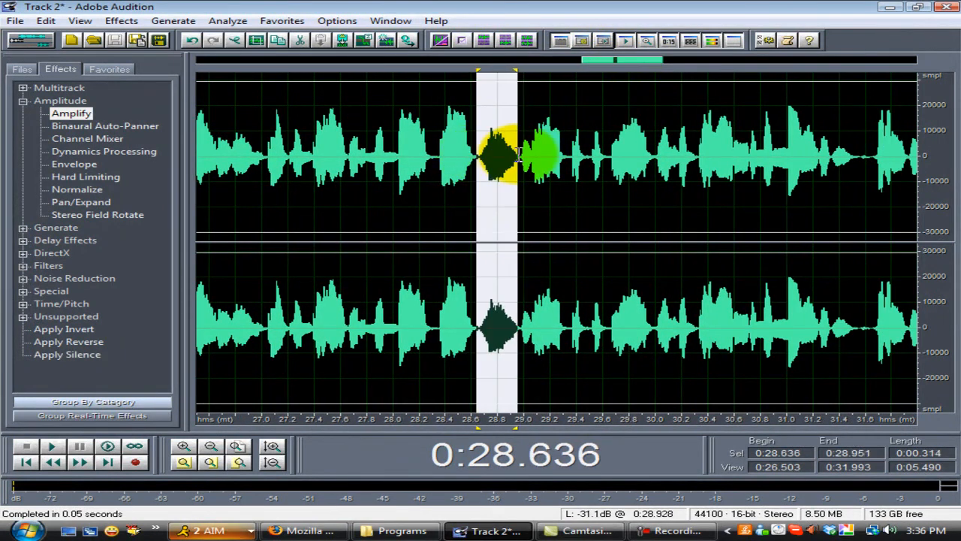
click(51, 446)
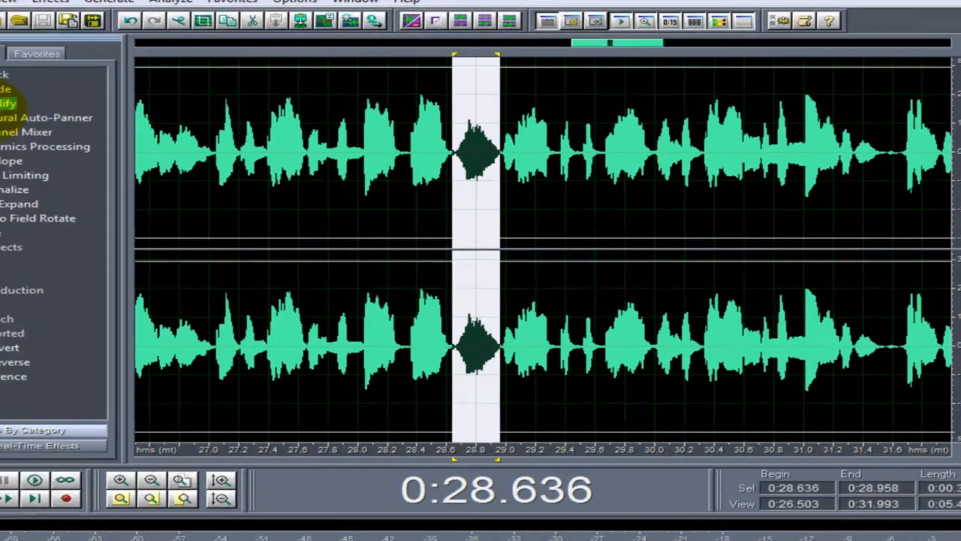
double_click(71, 112)
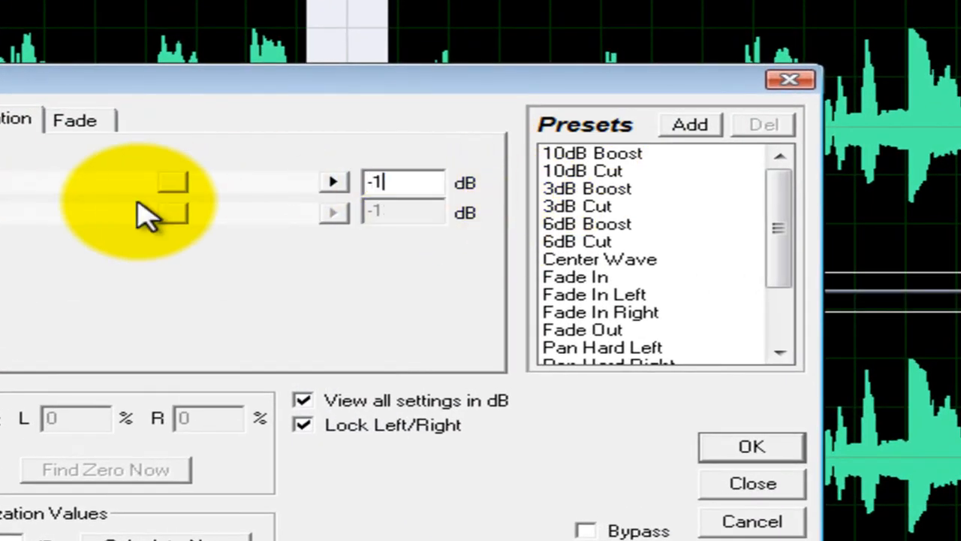
click(781, 453)
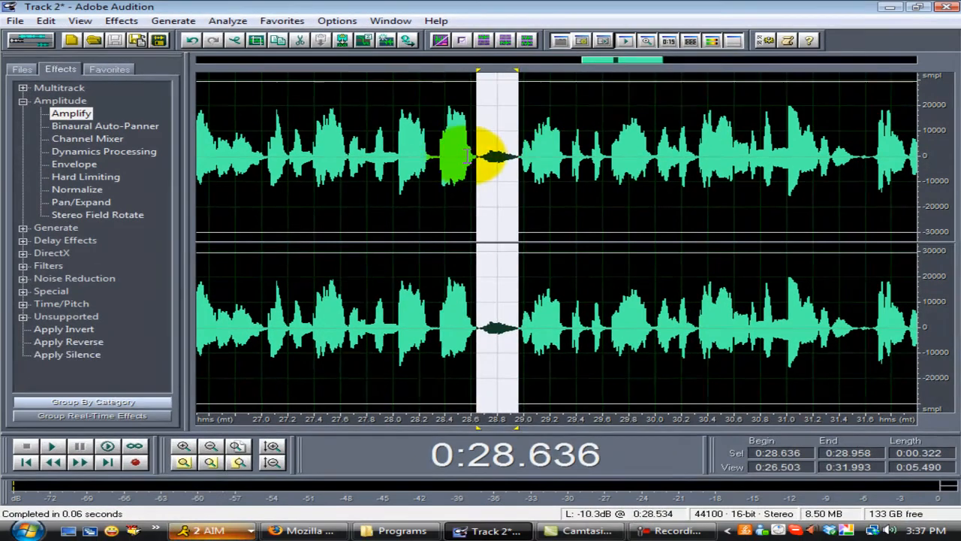
- Play the waveform from 0:28.350 to check the quieter breath, then stop
click(439, 174)
click(52, 446)
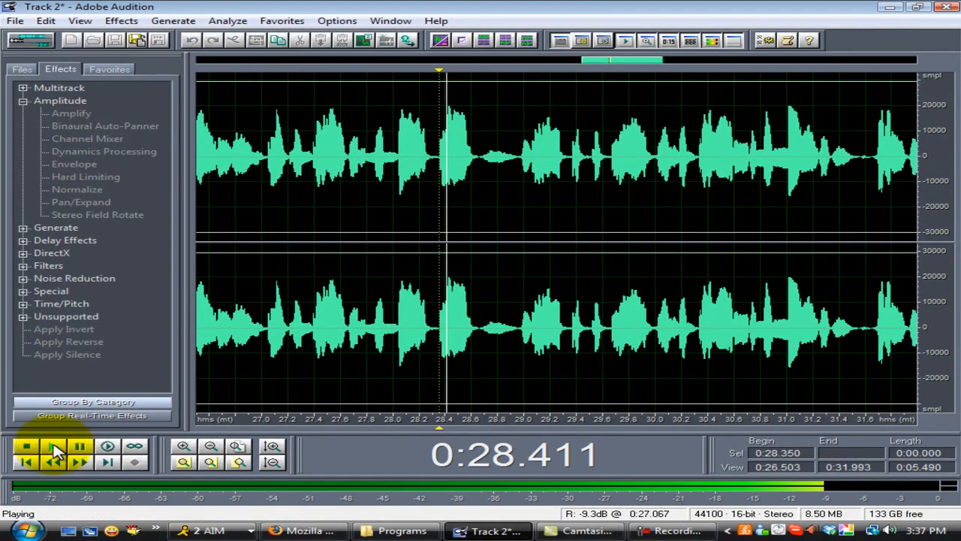
click(25, 446)
- Return to the Multitrack View and play the session from 0:18.294 to hear the edited Track 2 in the mix, then stop
drag(616, 59, 9, 70)
click(47, 45)
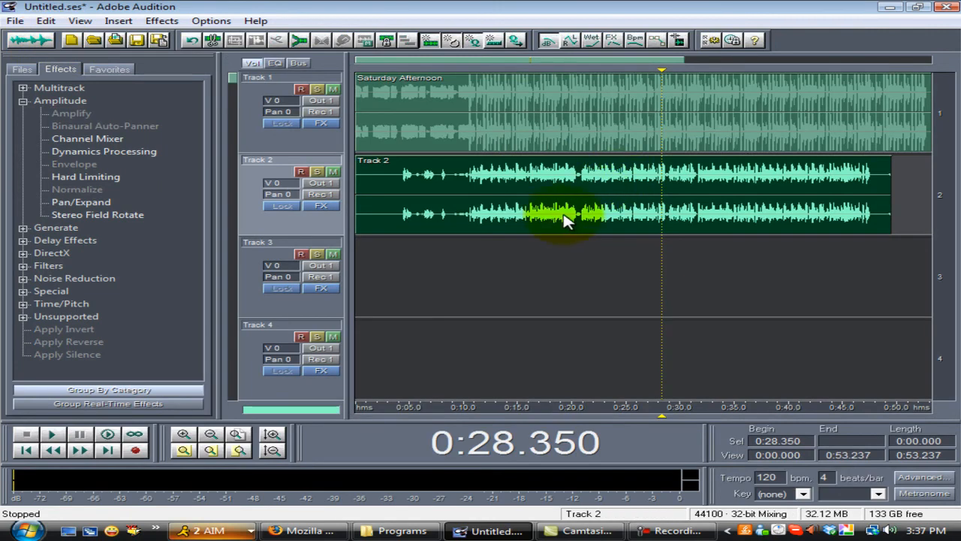
click(568, 184)
click(553, 182)
click(53, 436)
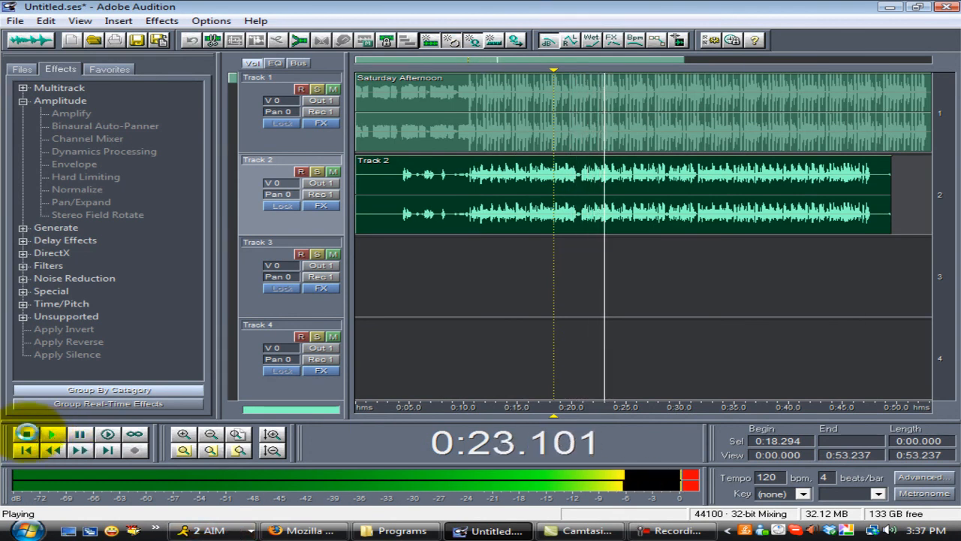
click(27, 436)
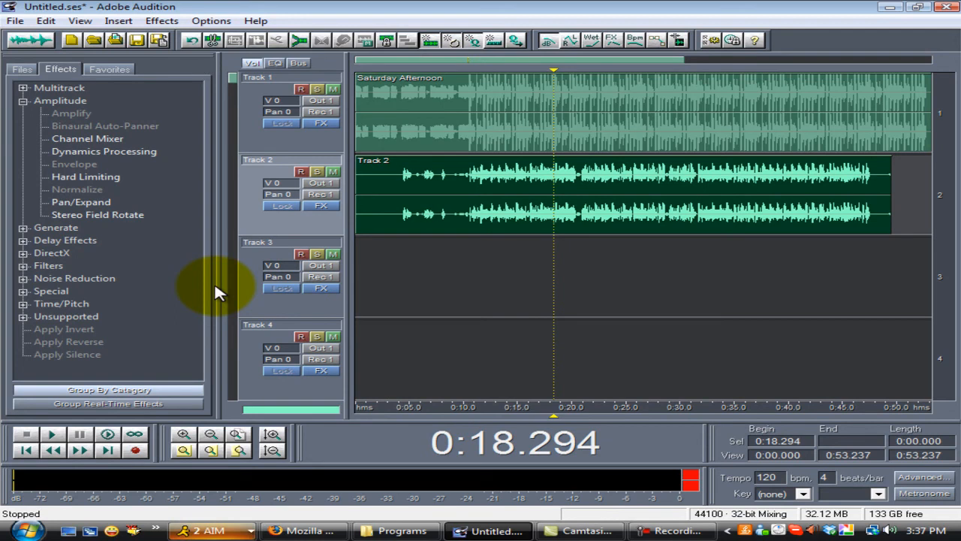
click(671, 531)
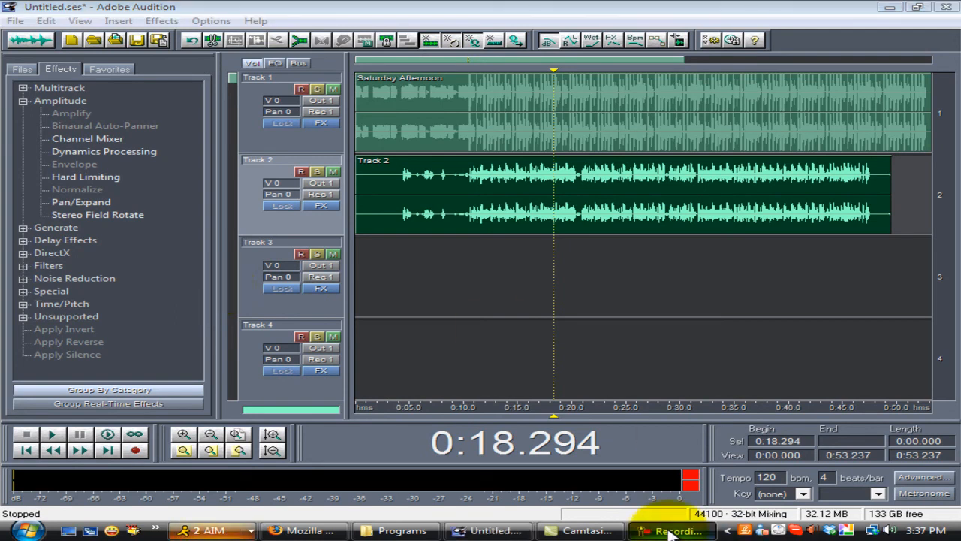